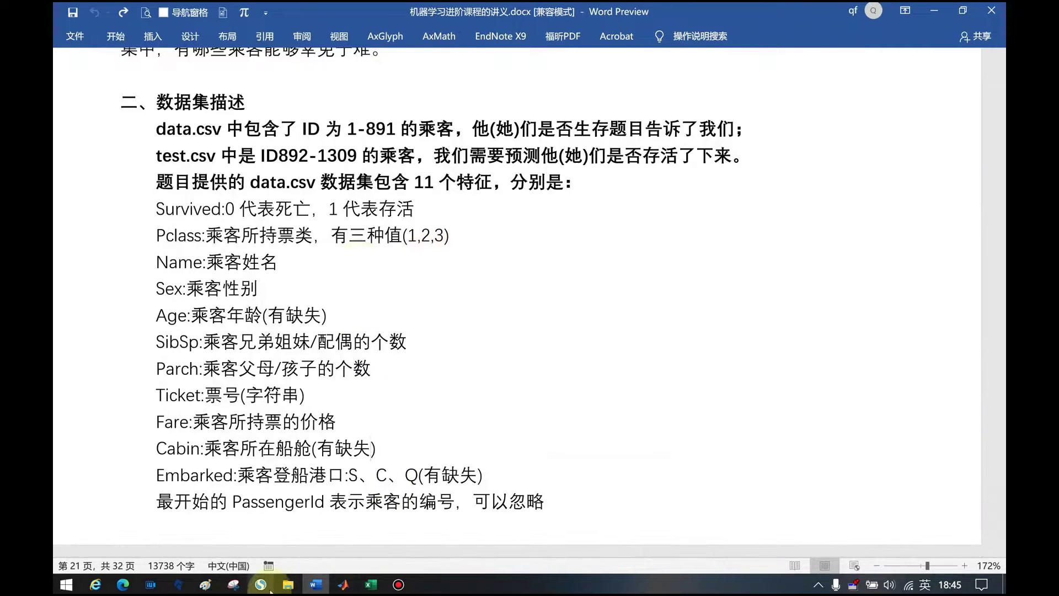
Switch to the 3.泰坦尼克号生存预测 folder in File Explorer and look at the data.csv and test.csv files
mouse_move(287, 584)
click(332, 535)
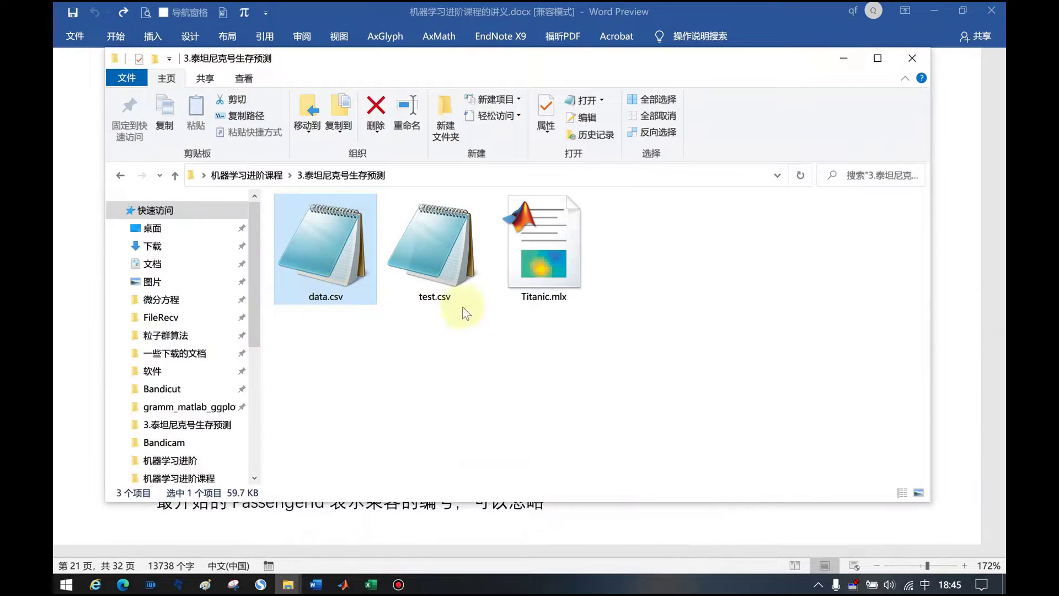
click(432, 306)
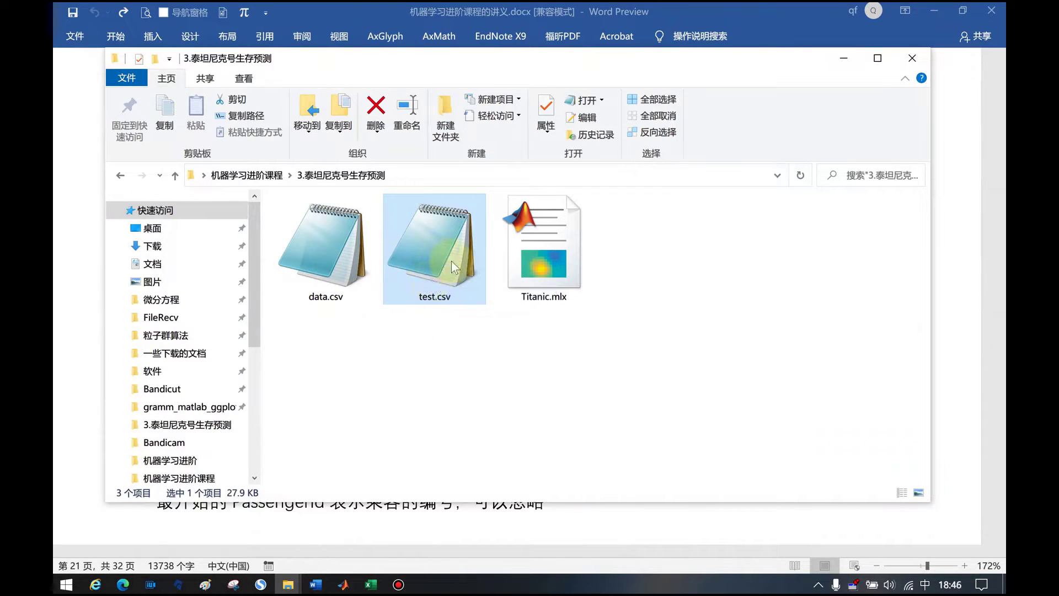
click(353, 287)
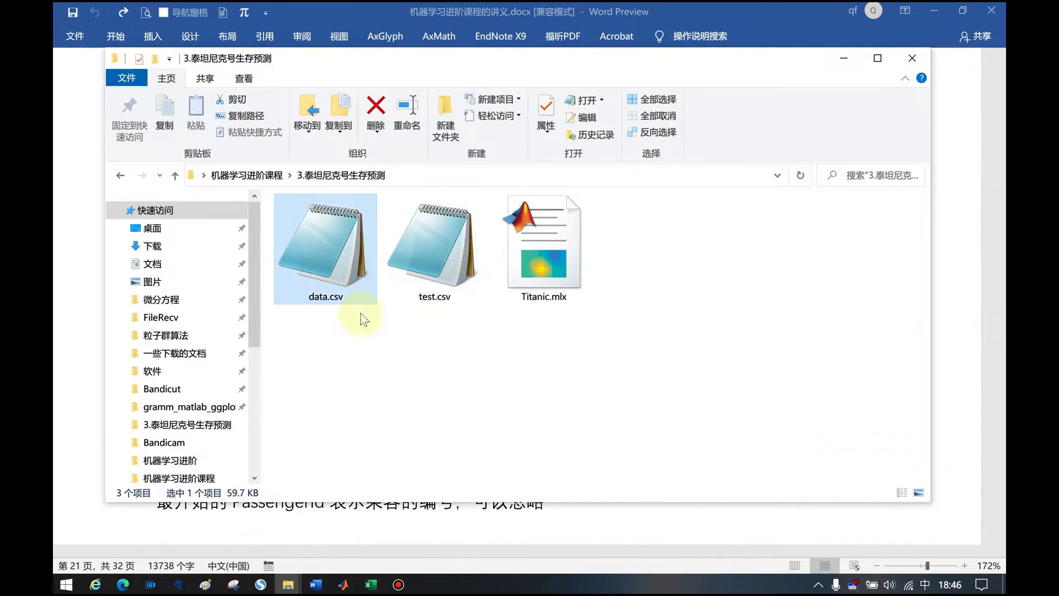
Switch to data.csv in Excel and examine the header row from PassengerId to Embarked
click(371, 584)
click(289, 510)
click(270, 242)
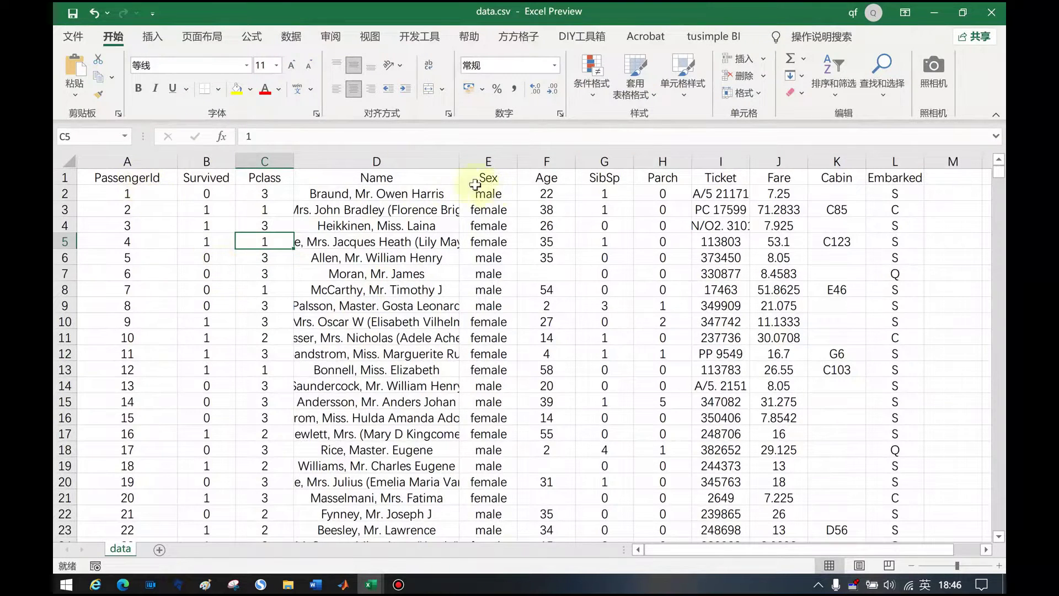
drag(138, 177, 934, 194)
click(700, 226)
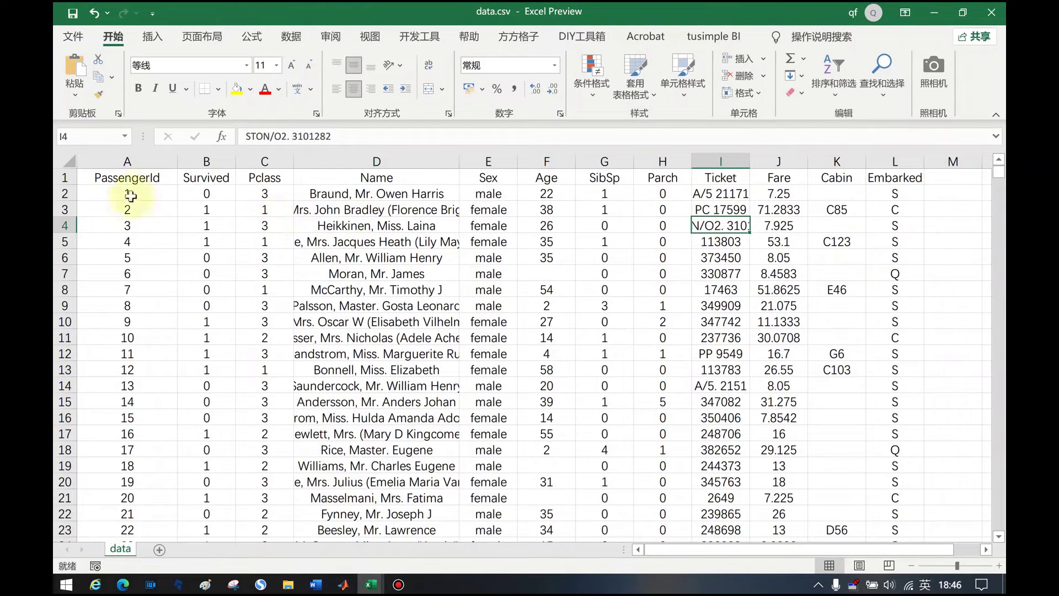
Glance at Titanic.mlx in MATLAB, return to data.csv in Excel and review its variable names in row 1
click(343, 584)
click(292, 533)
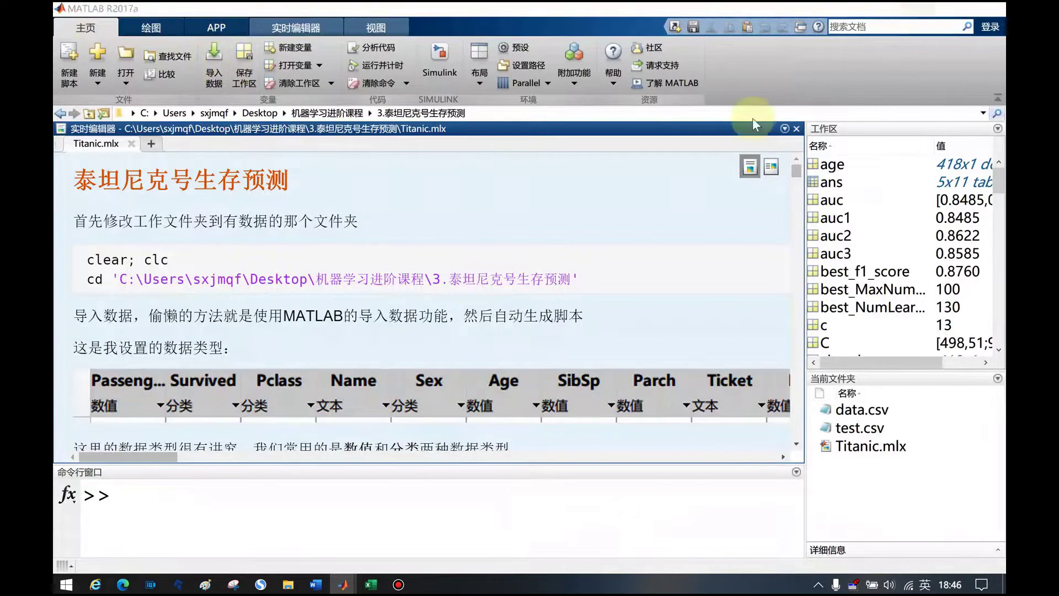
click(919, 8)
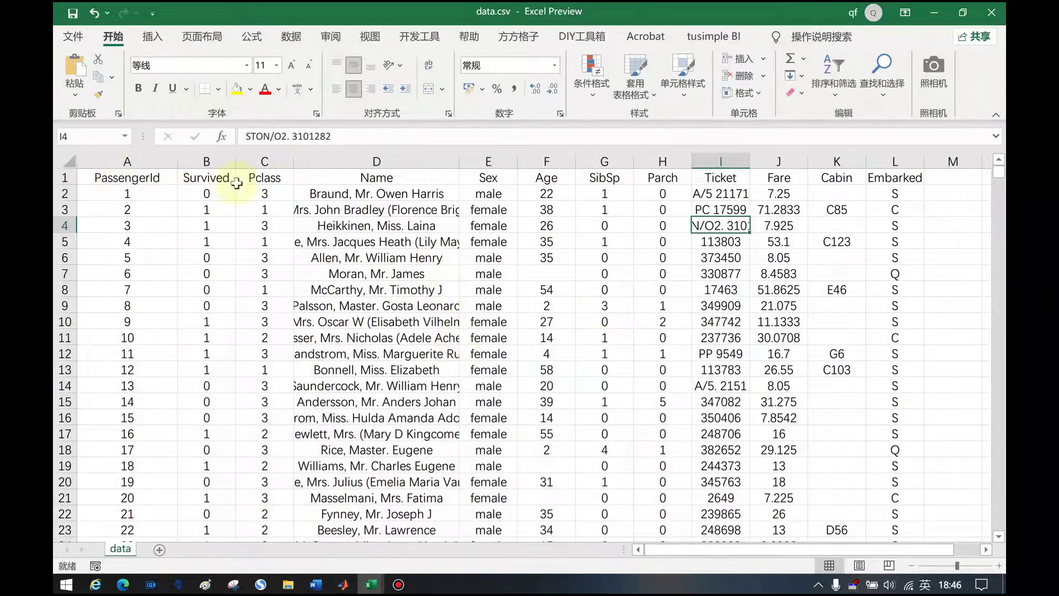
drag(142, 177, 912, 167)
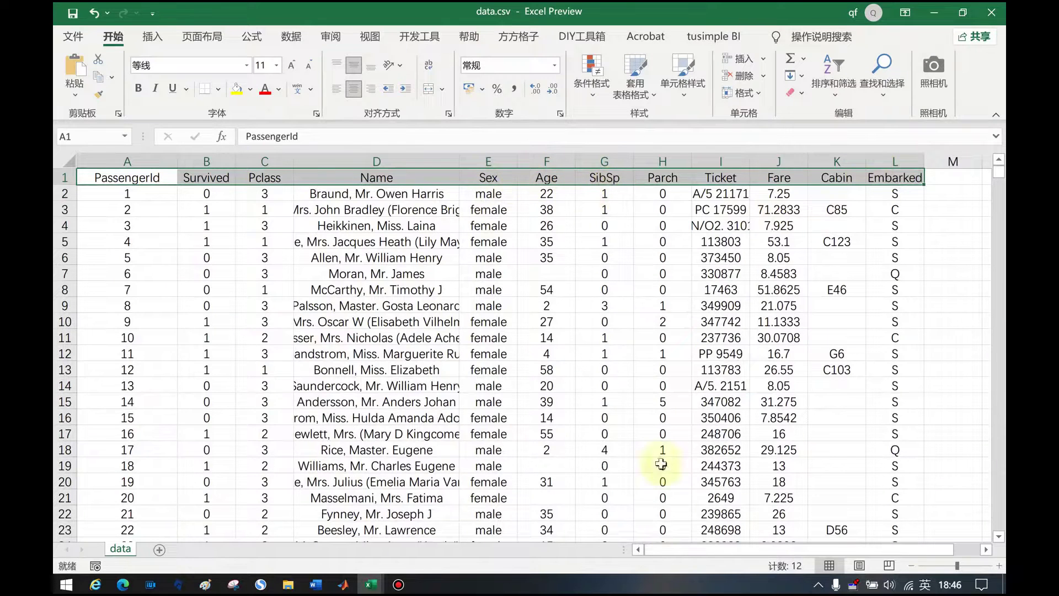
Enter the sample variable name Varname1 in cell M6 of data.csv
drag(842, 550, 866, 551)
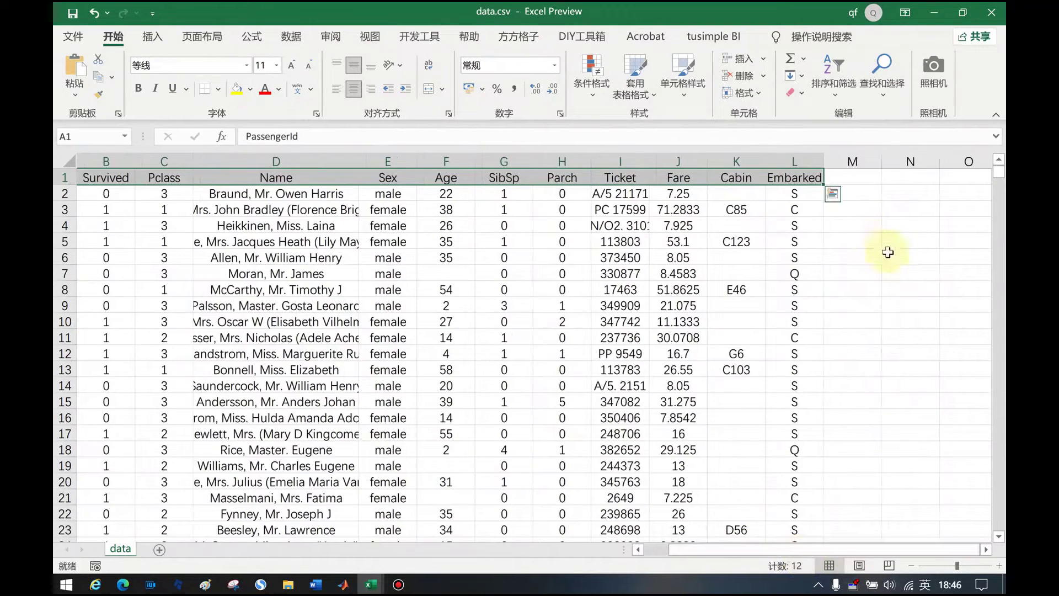
click(861, 259)
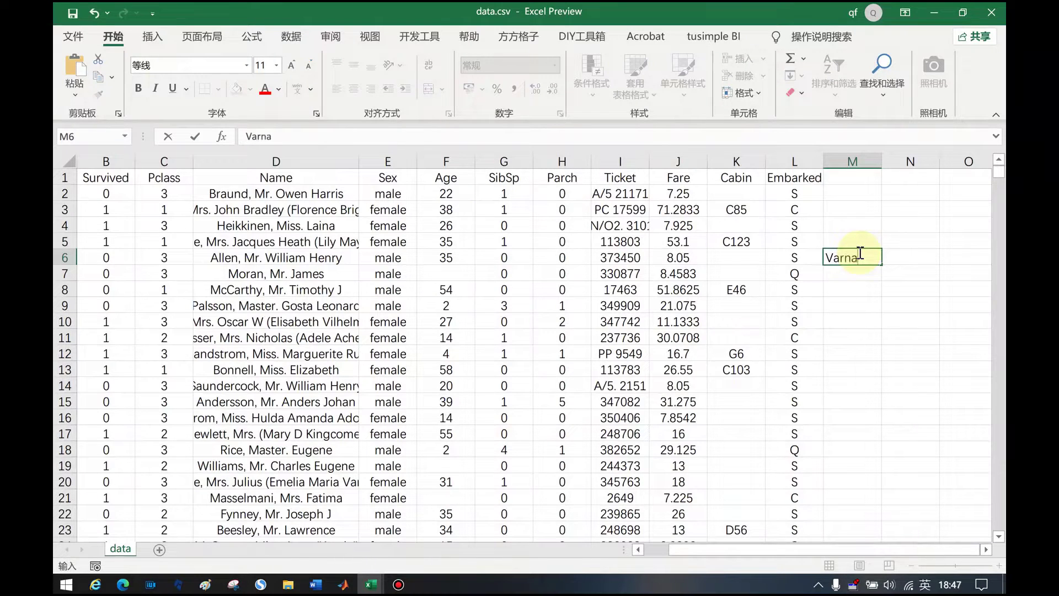
text(1)
key(Return)
key(Return)
drag(799, 544, 643, 552)
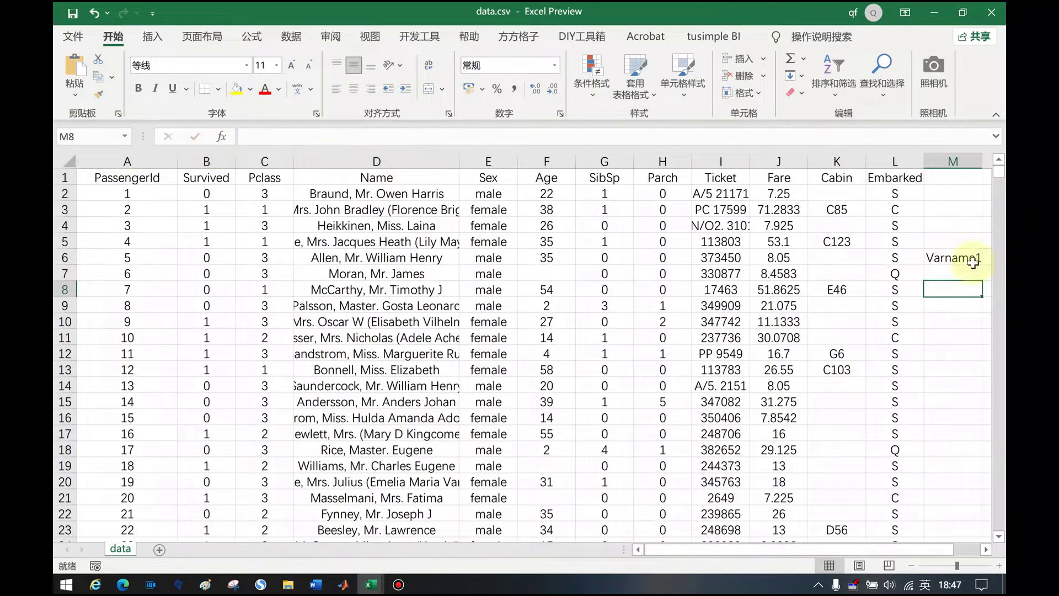
Clear the sample variable name from cell M6
click(959, 258)
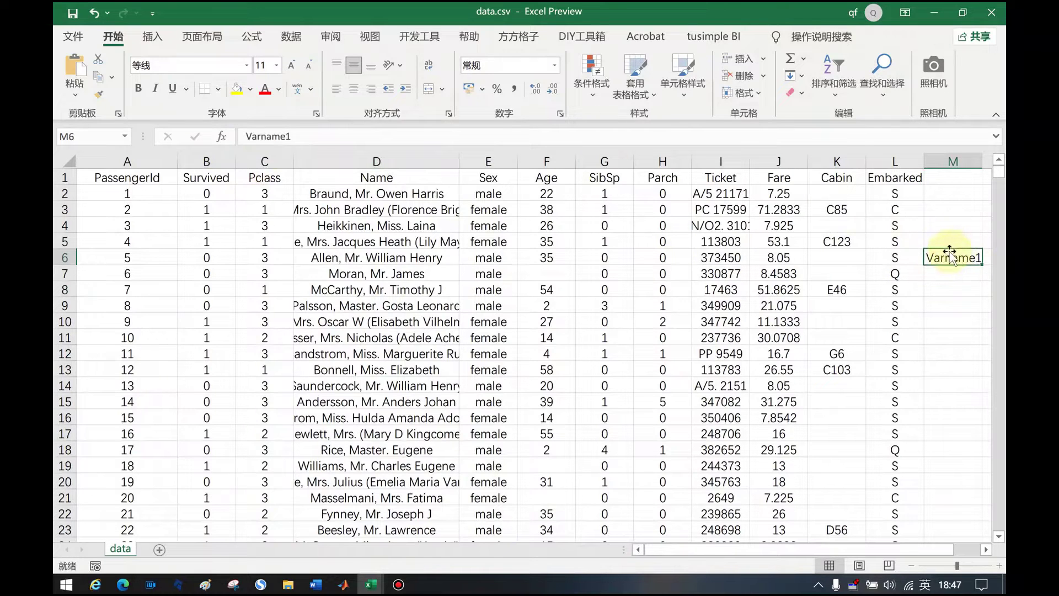
key(BackSpace)
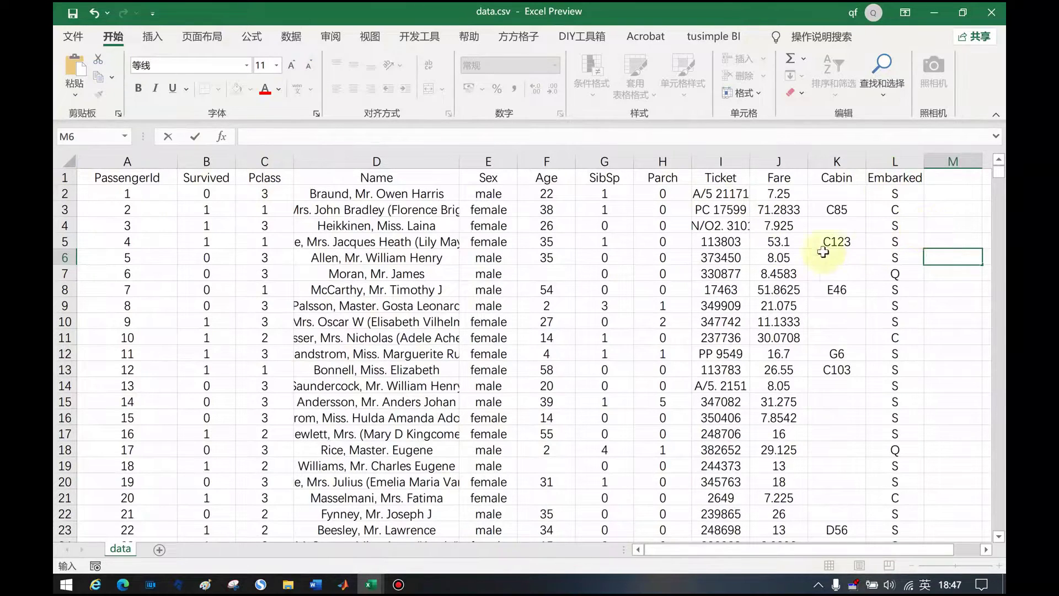
click(662, 226)
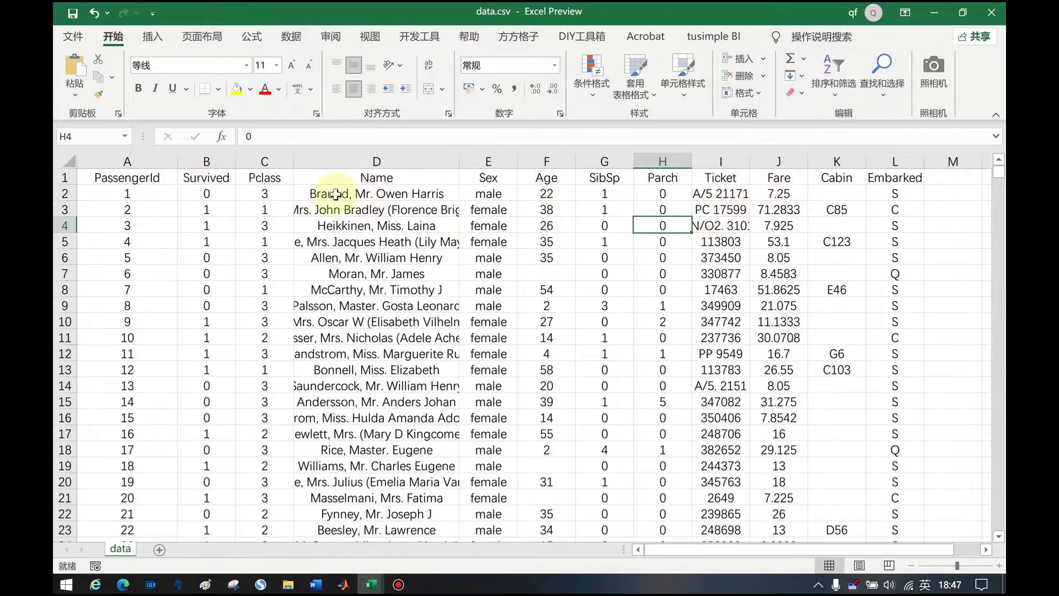
Examine the PassengerId and Survived columns of data.csv and their place among the header names
click(166, 161)
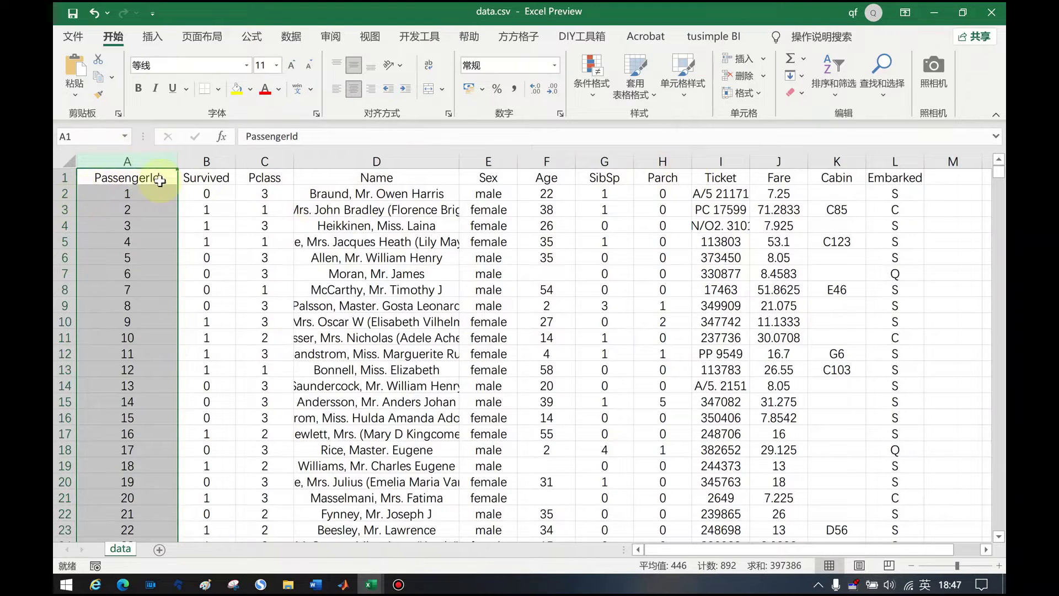
click(207, 161)
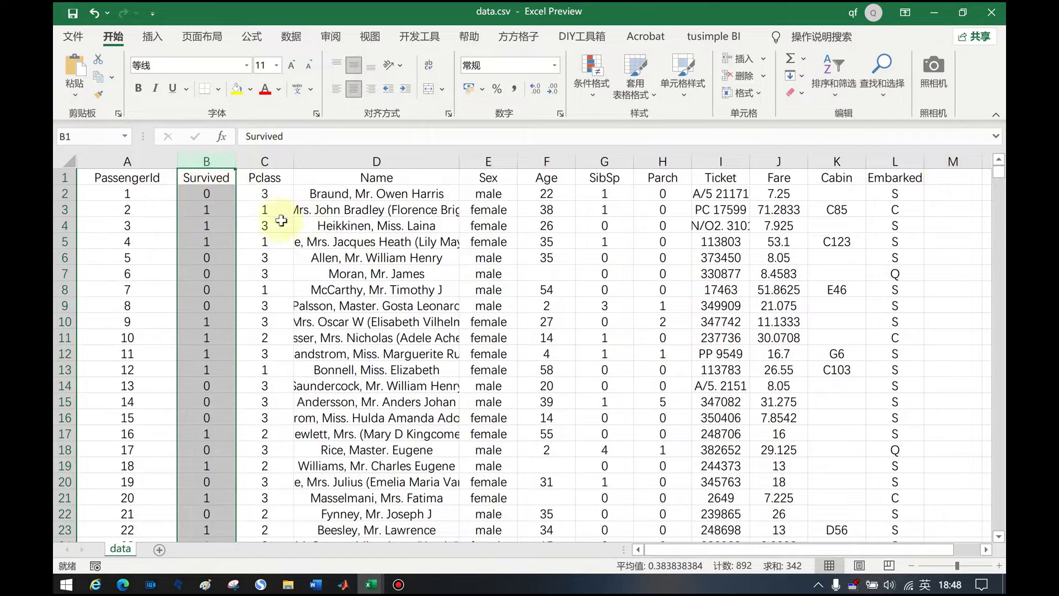
drag(153, 176, 904, 176)
click(197, 158)
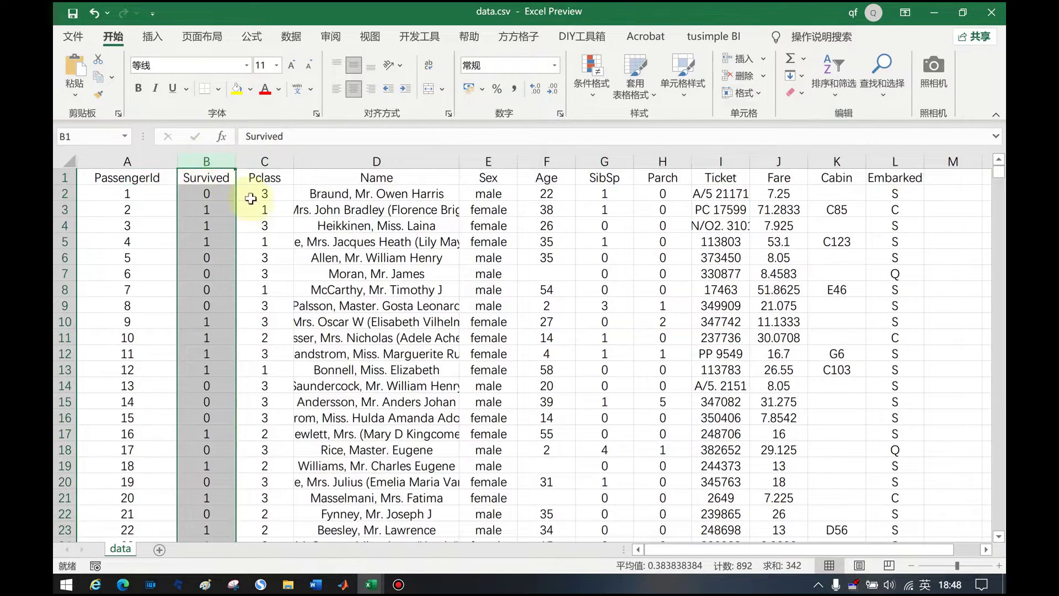
click(208, 175)
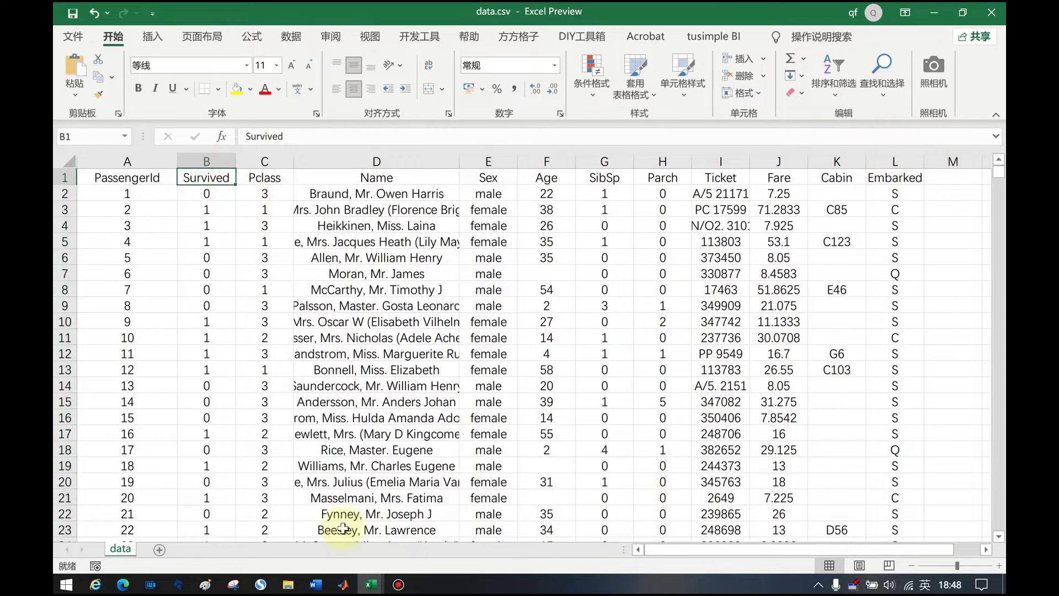
Bring up test.csv over data.csv, compare the column headers of the two tables, and minimise test.csv again
mouse_move(371, 584)
click(448, 510)
drag(507, 139, 320, 271)
click(285, 419)
click(150, 419)
click(710, 419)
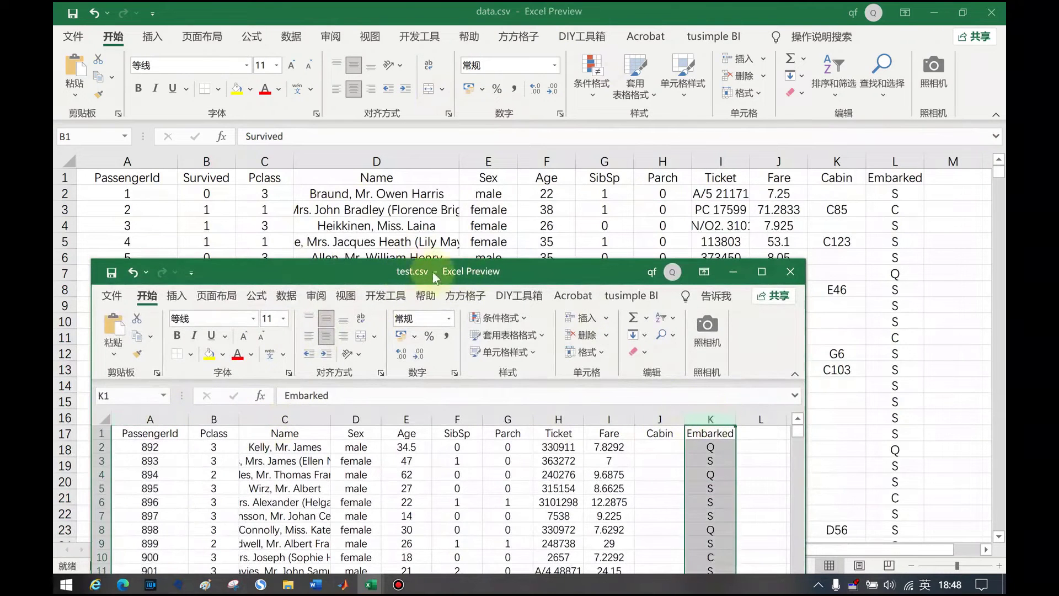
click(221, 415)
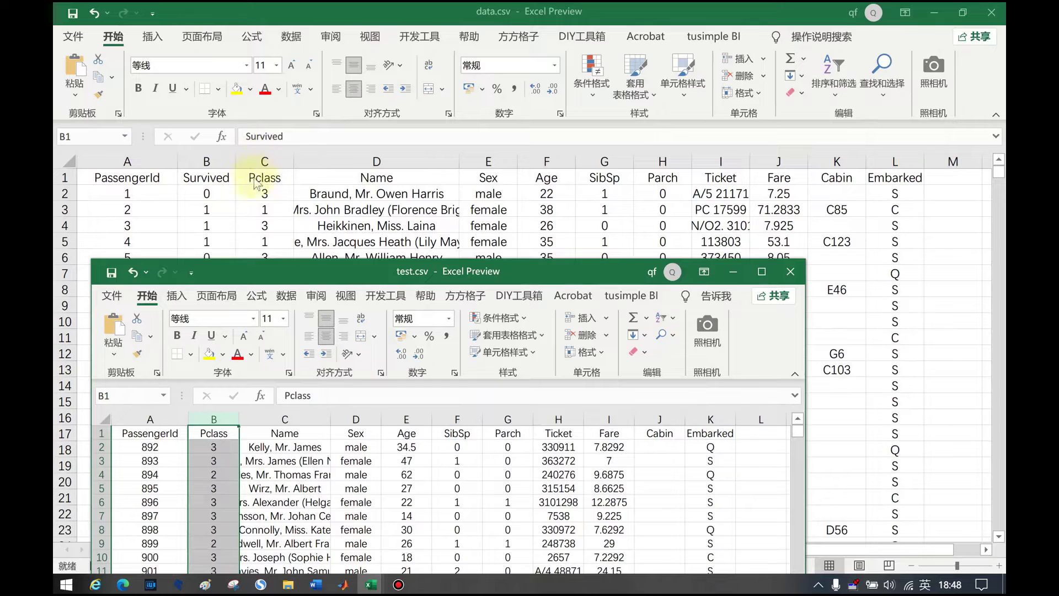
drag(268, 276, 445, 139)
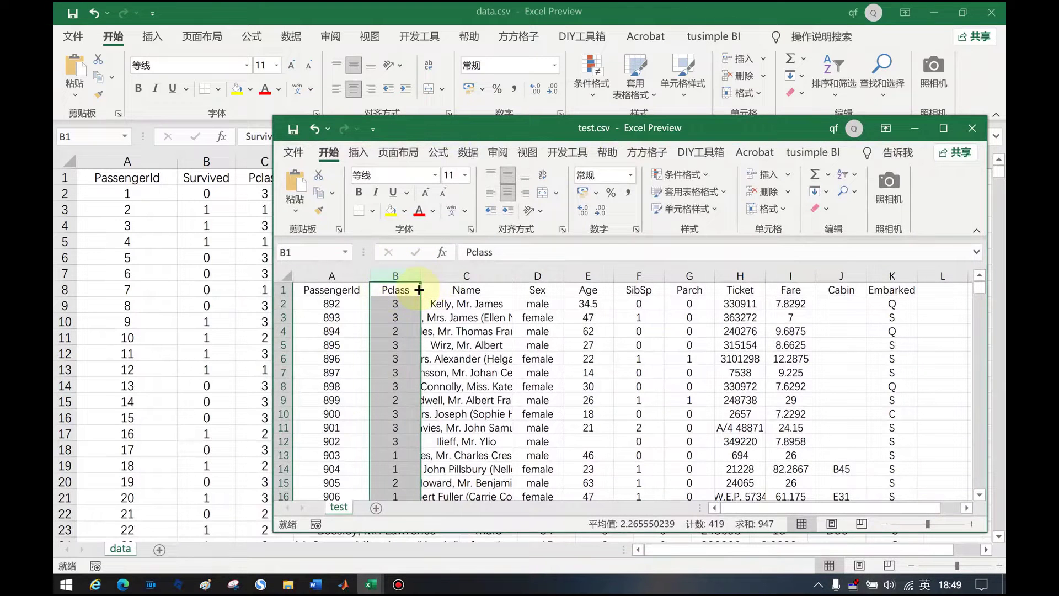
click(915, 128)
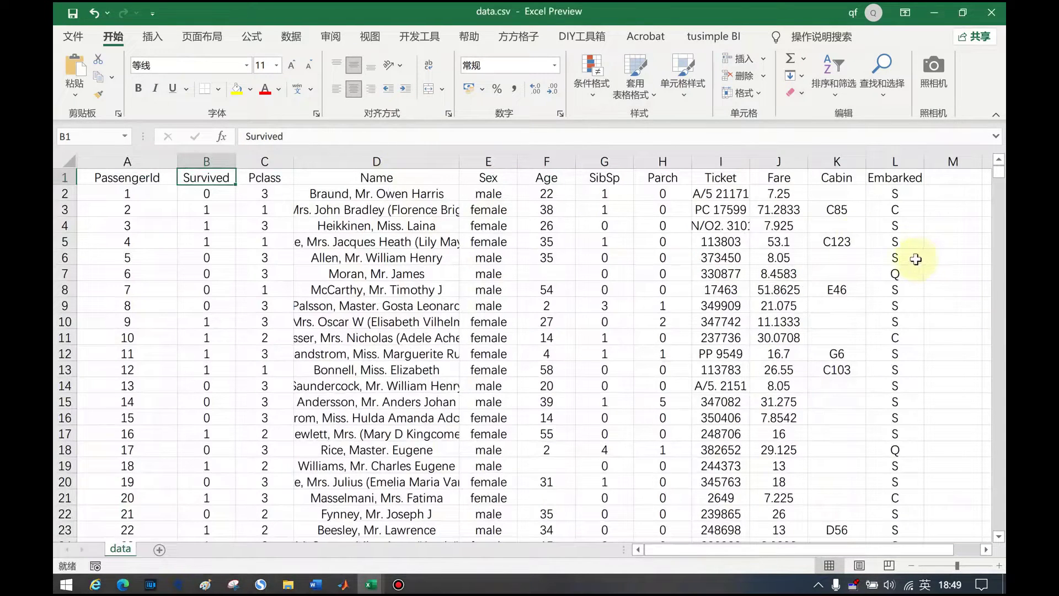
Examine the Survived, Pclass and PassengerId columns in data.csv
click(207, 161)
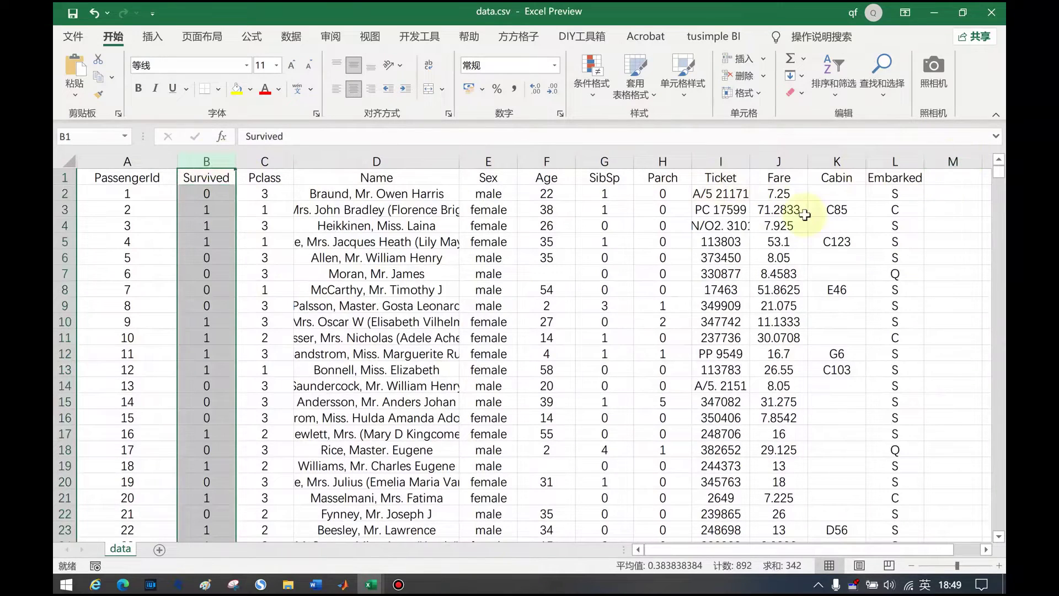
click(256, 257)
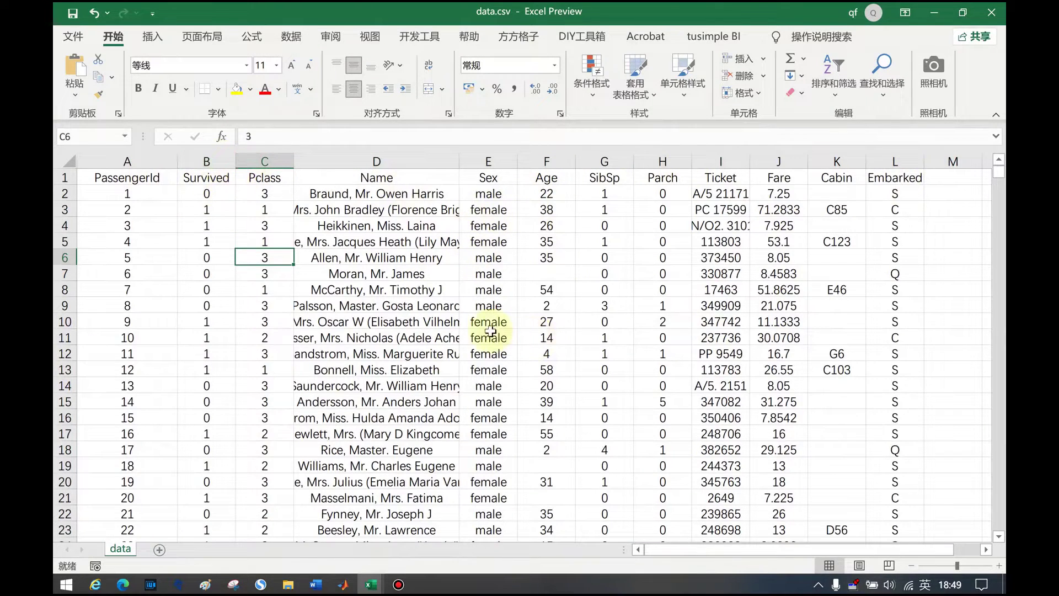
click(282, 270)
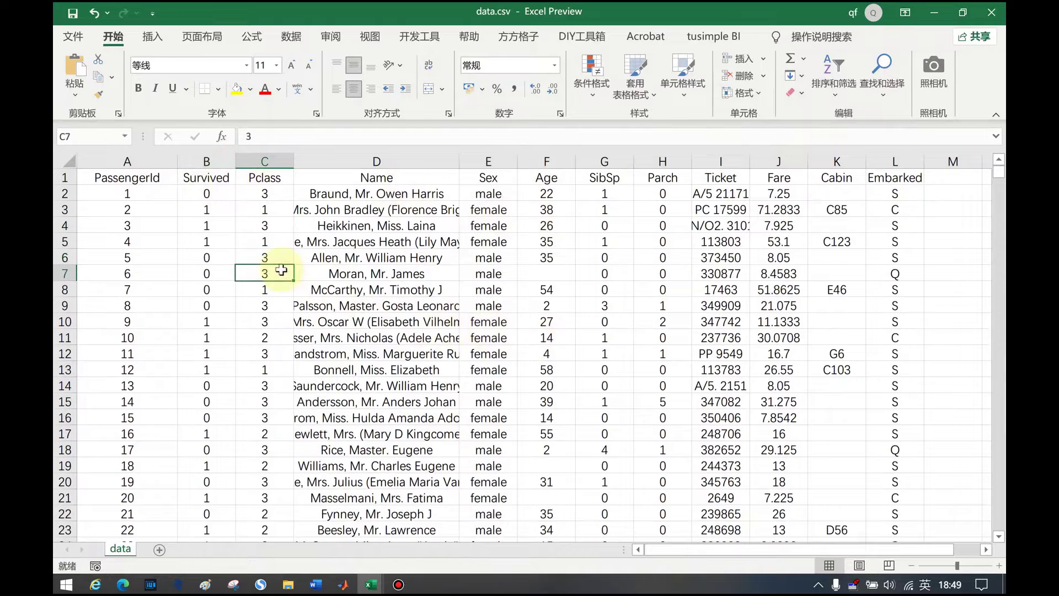
click(206, 161)
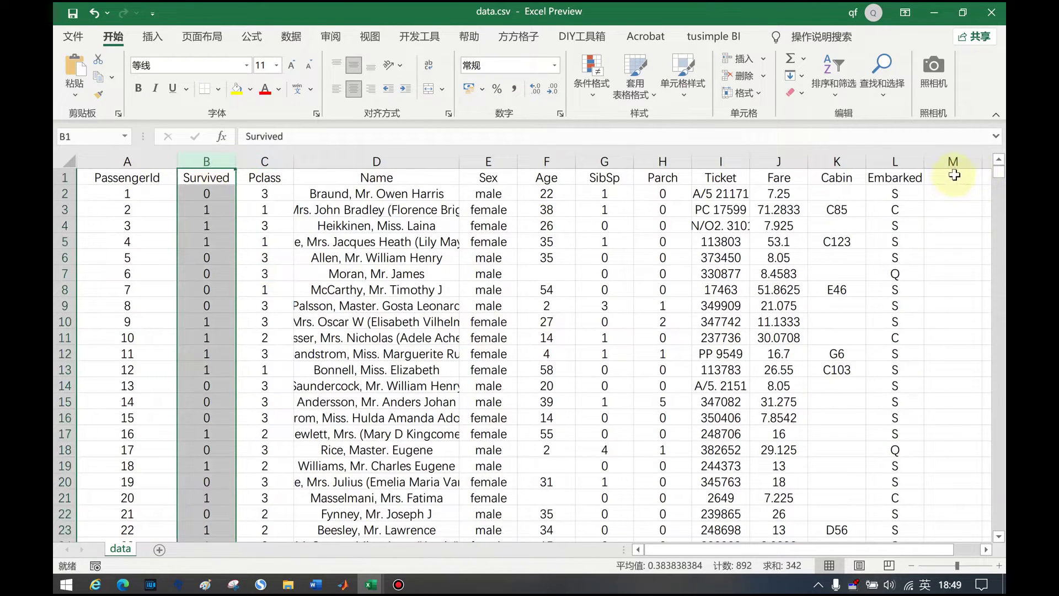
click(156, 177)
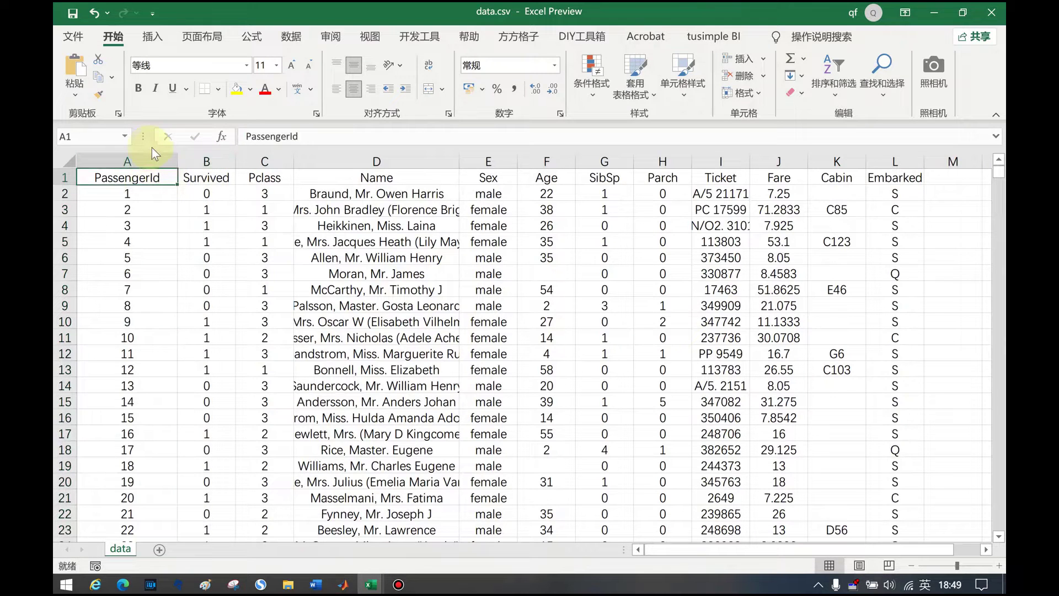
click(152, 160)
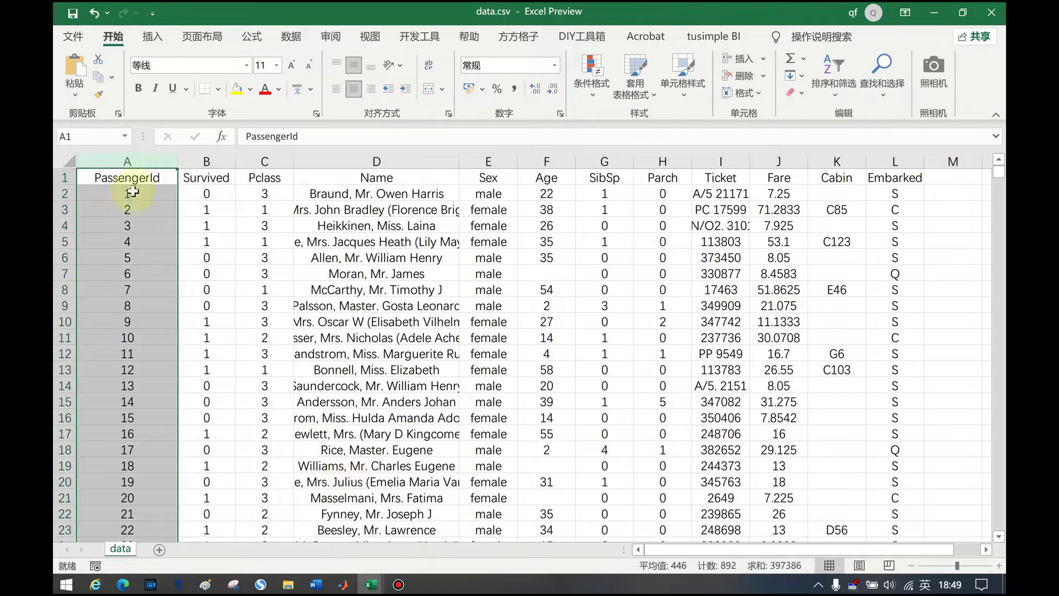
Place test.csv beside data.csv to compare their PassengerId values, and return to data.csv
click(370, 584)
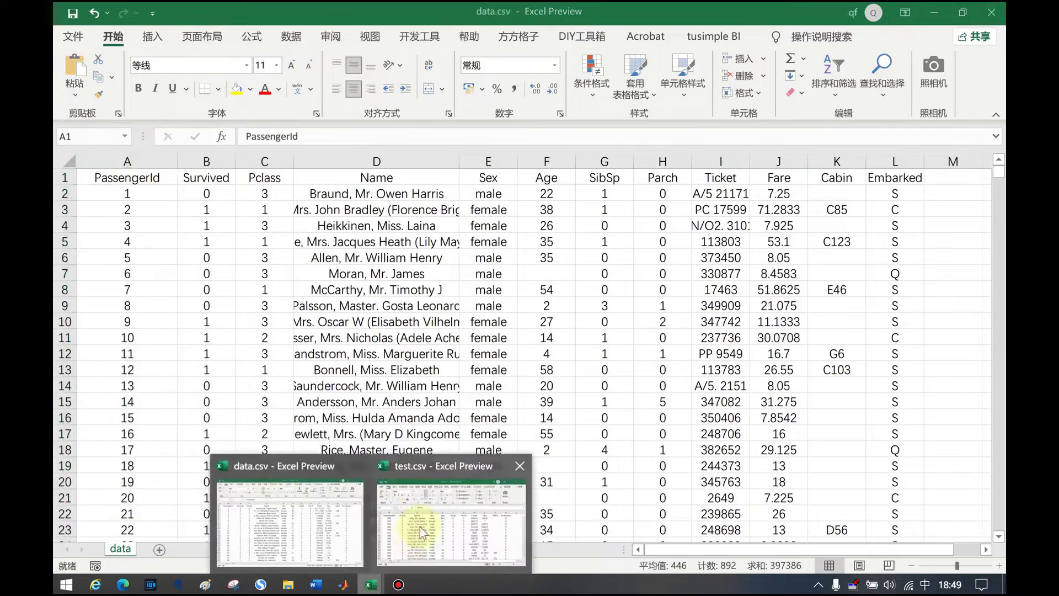
click(419, 528)
drag(310, 182, 711, 76)
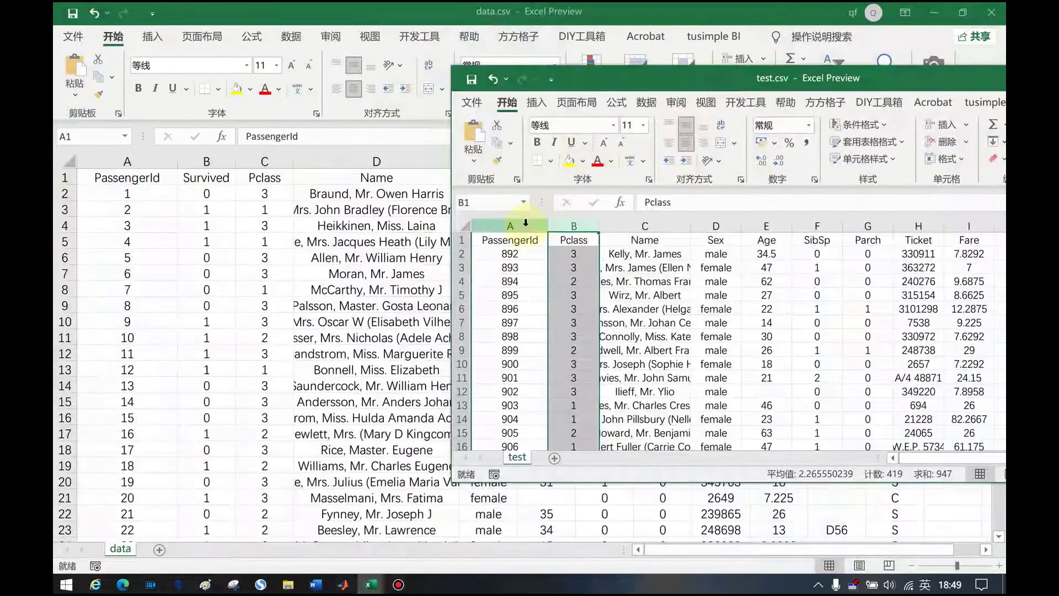
click(308, 256)
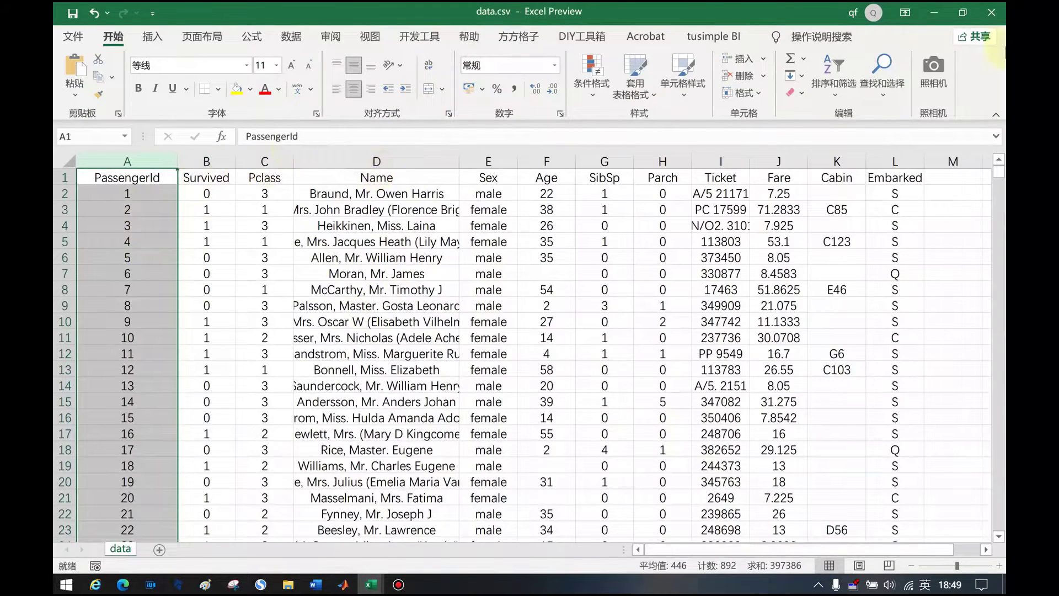
Close the data.csv and test.csv workbooks
click(991, 13)
click(538, 342)
drag(833, 78, 332, 142)
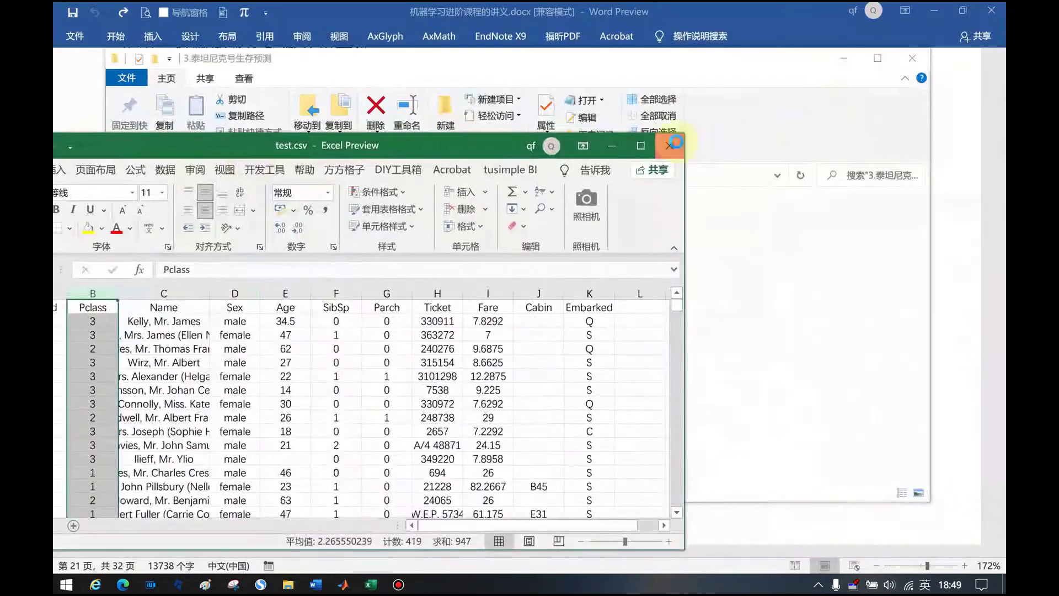
click(664, 144)
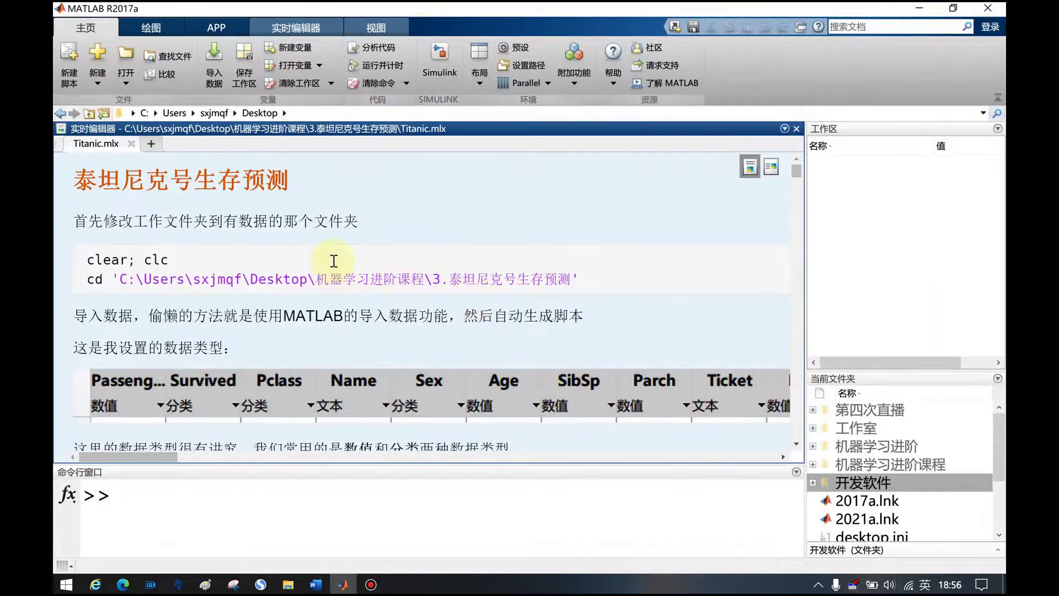
Set MATLAB's current folder to 3.泰坦尼克号生存预测, using the path copied from its File Explorer window
click(323, 112)
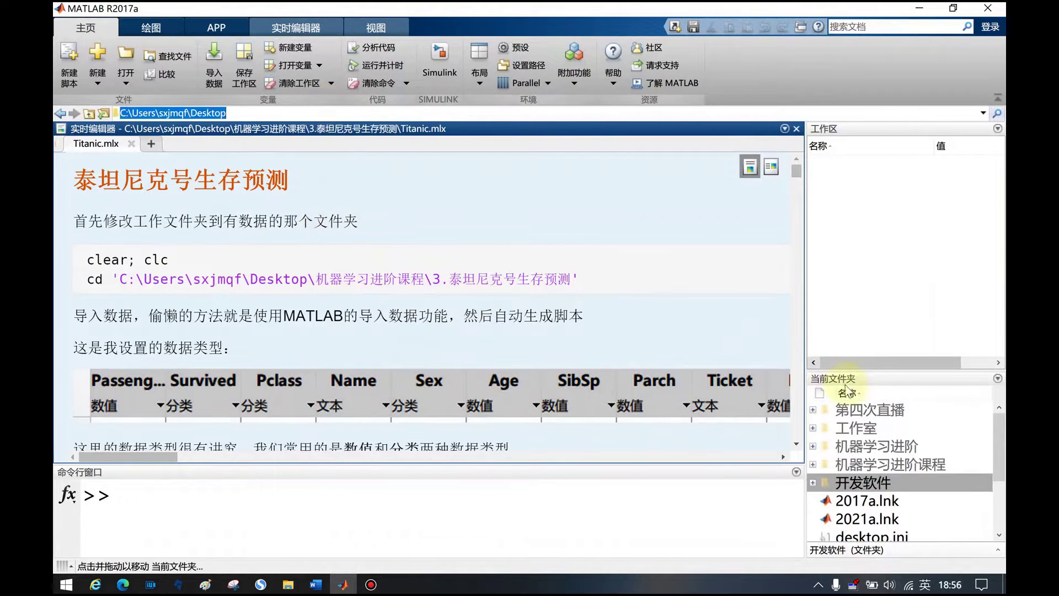
click(102, 280)
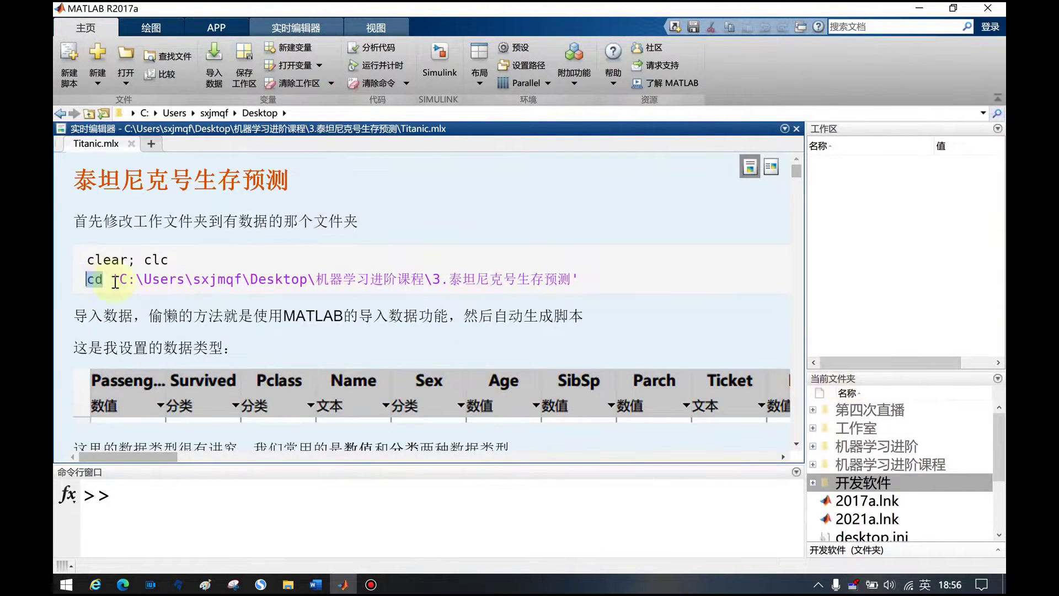
click(288, 584)
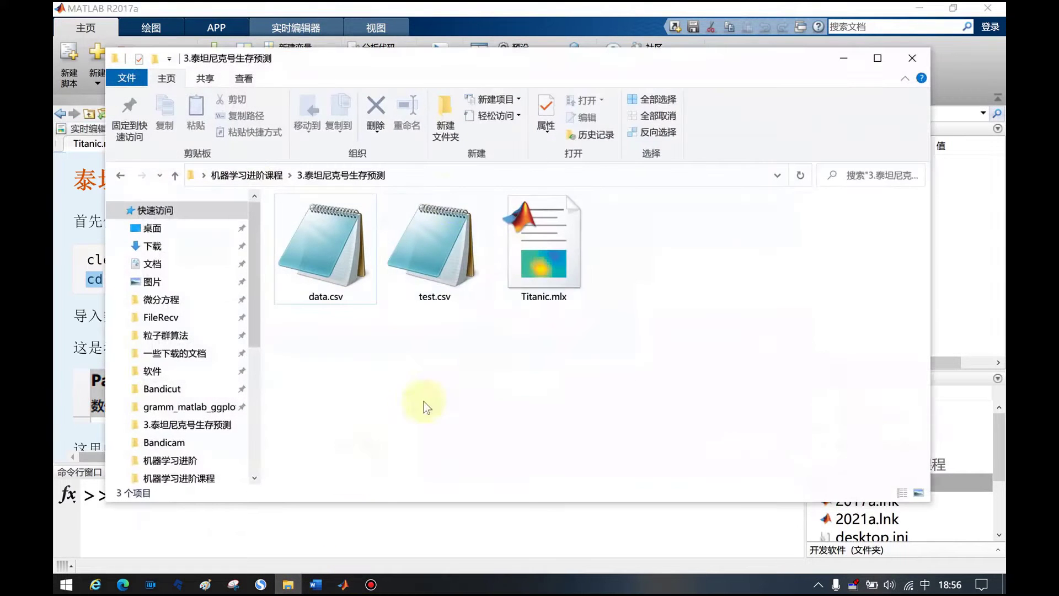
click(431, 175)
key(ctrl+c)
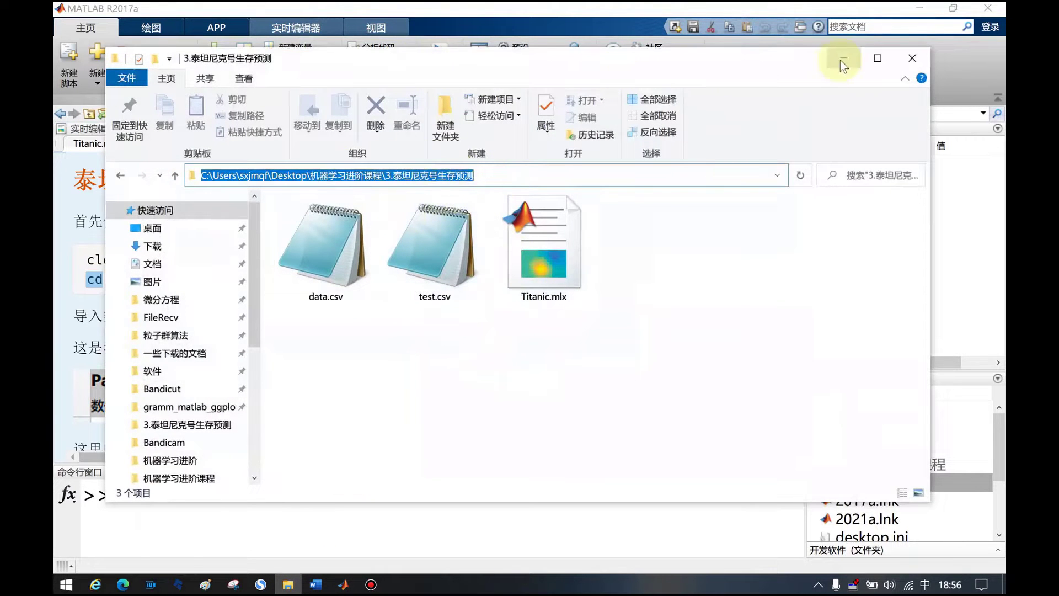
click(842, 58)
click(489, 112)
key(ctrl+v)
key(Return)
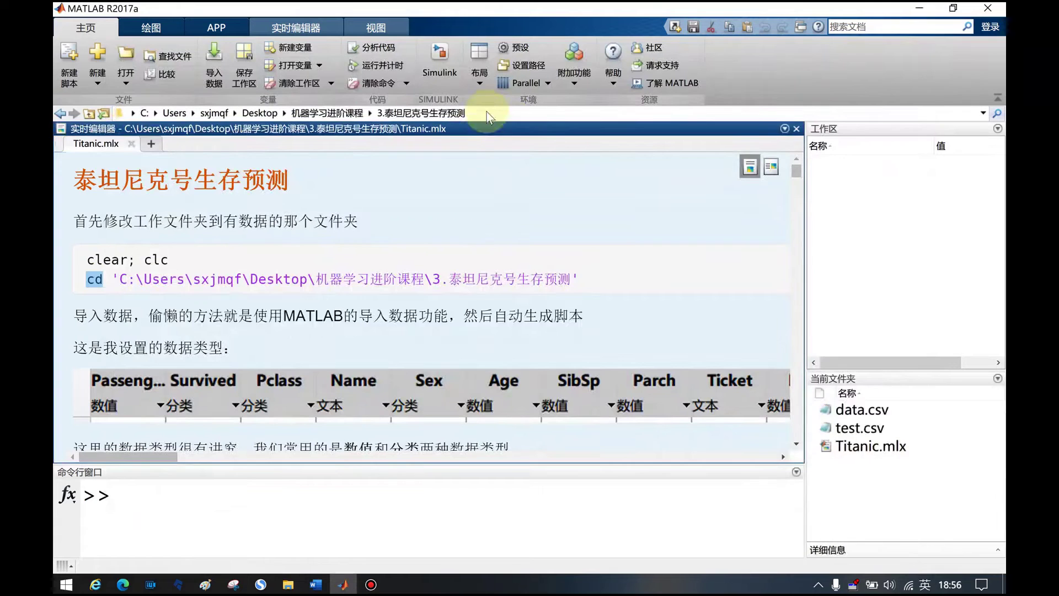
Check the data.csv and test.csv files in MATLAB's current folder and return to the cd line in Titanic.mlx
click(852, 410)
click(854, 425)
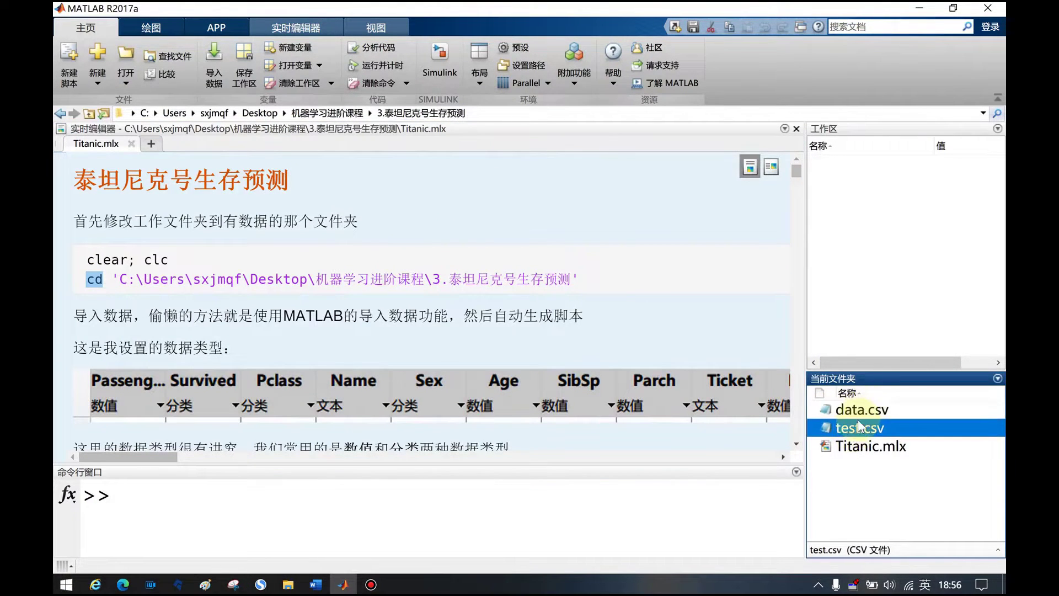
click(858, 411)
click(383, 279)
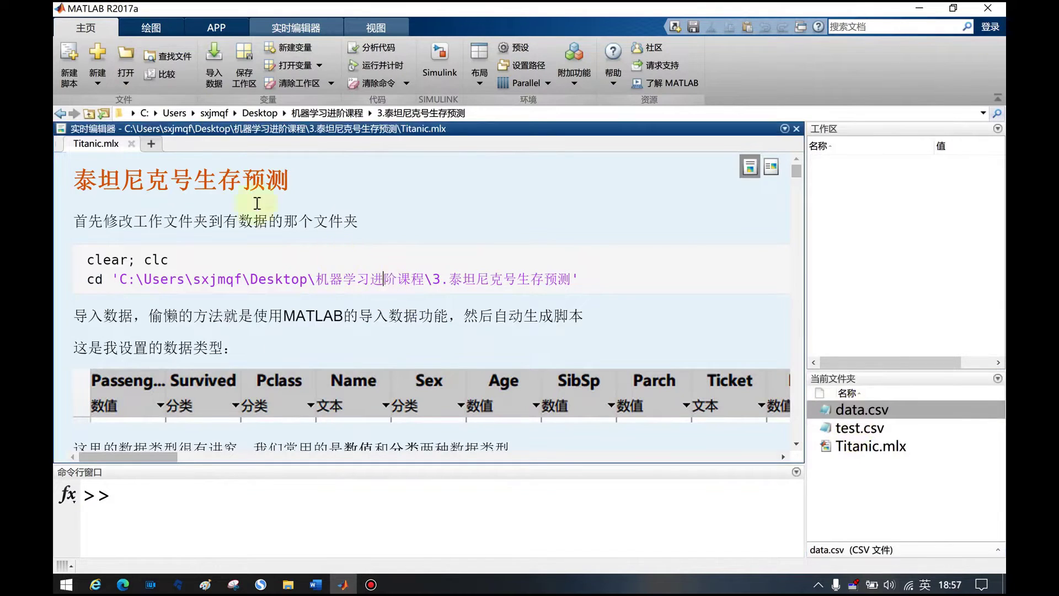
Open data.csv in MATLAB's data import tool and maximise the import window
click(211, 65)
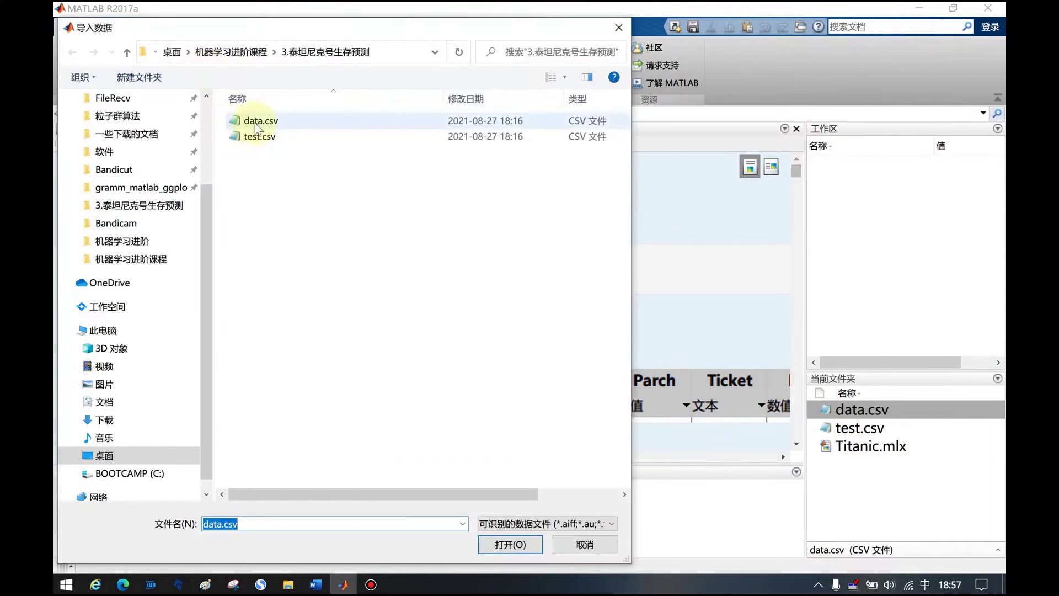
double_click(286, 125)
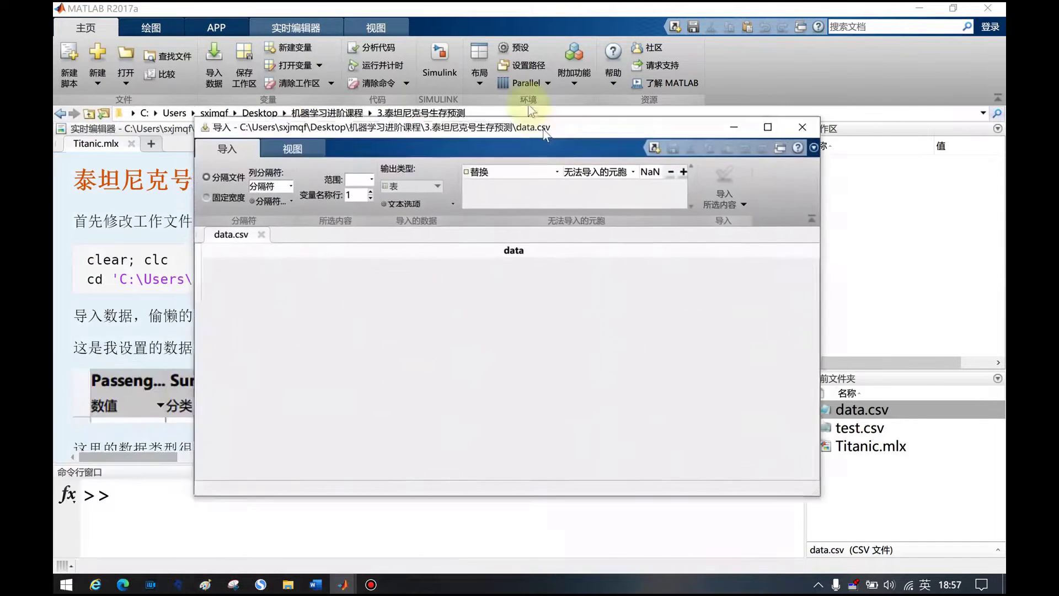
drag(545, 133, 528, 103)
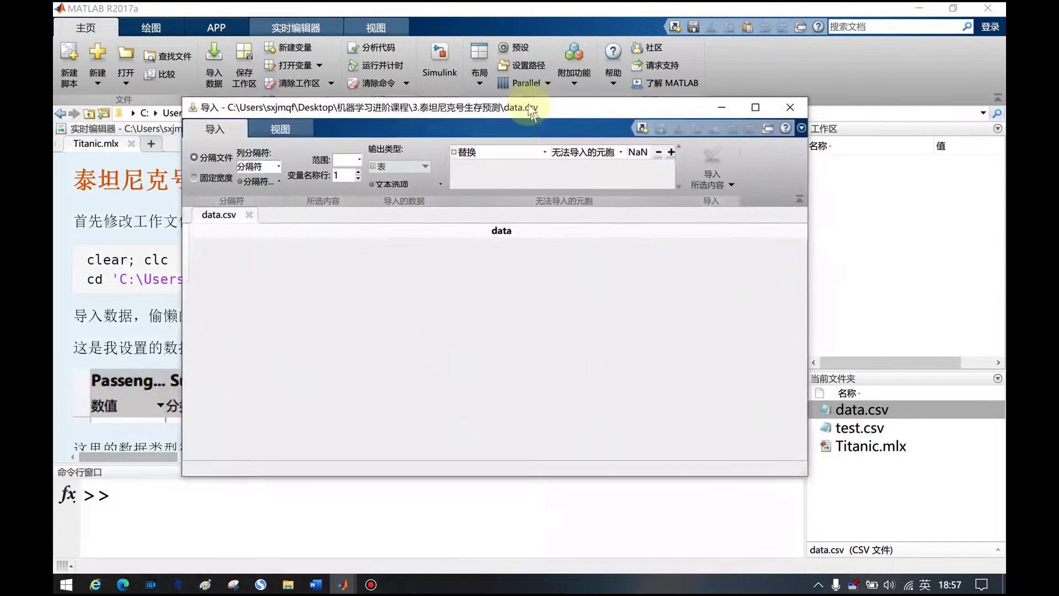
double_click(528, 104)
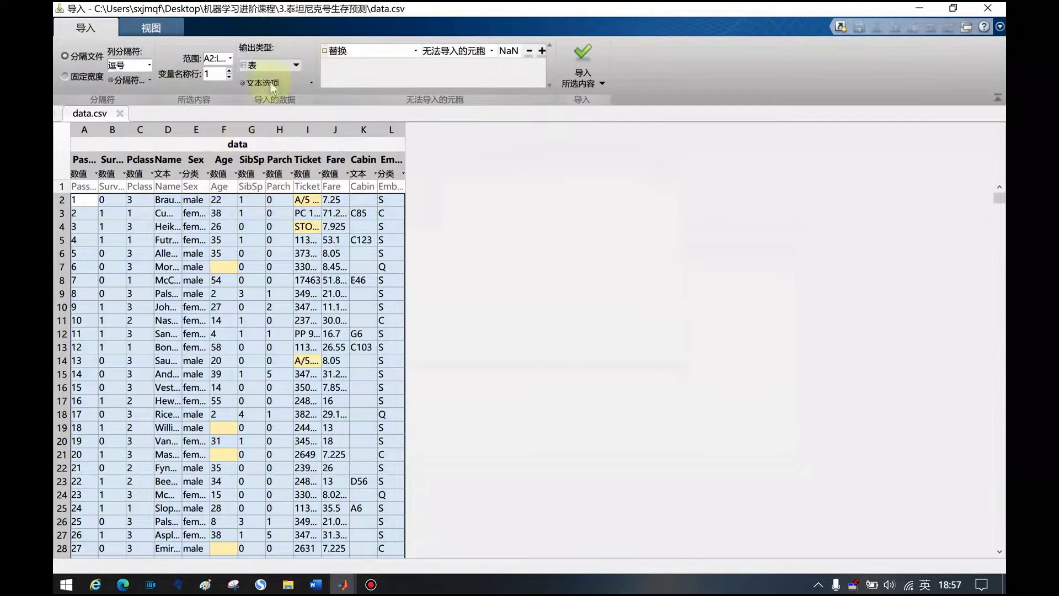
Open data.csv as plain text from File Explorer beside the import window and examine its comma-separated header row
click(288, 584)
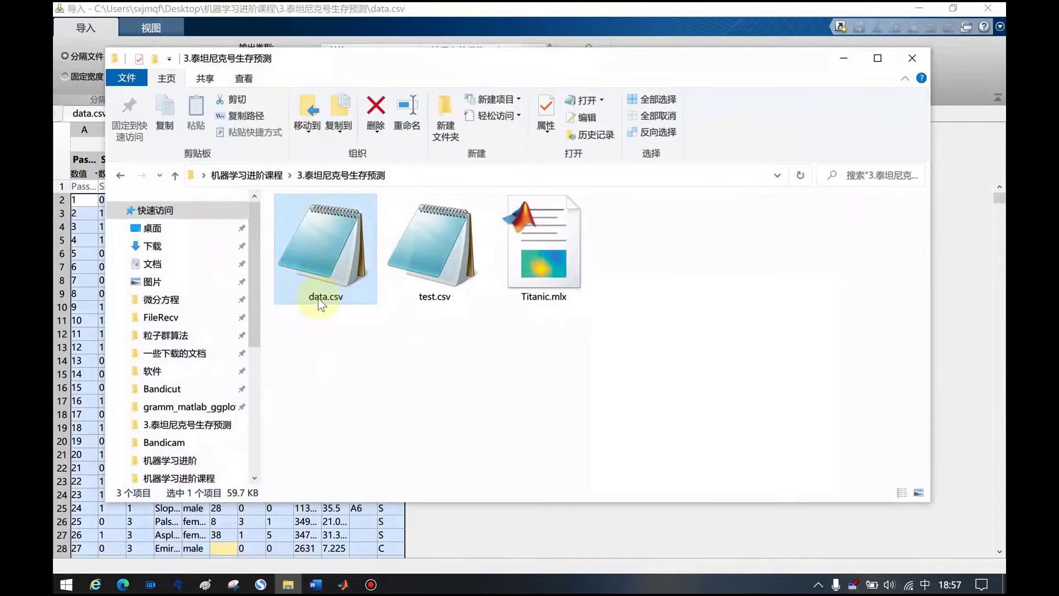
drag(342, 55, 553, 111)
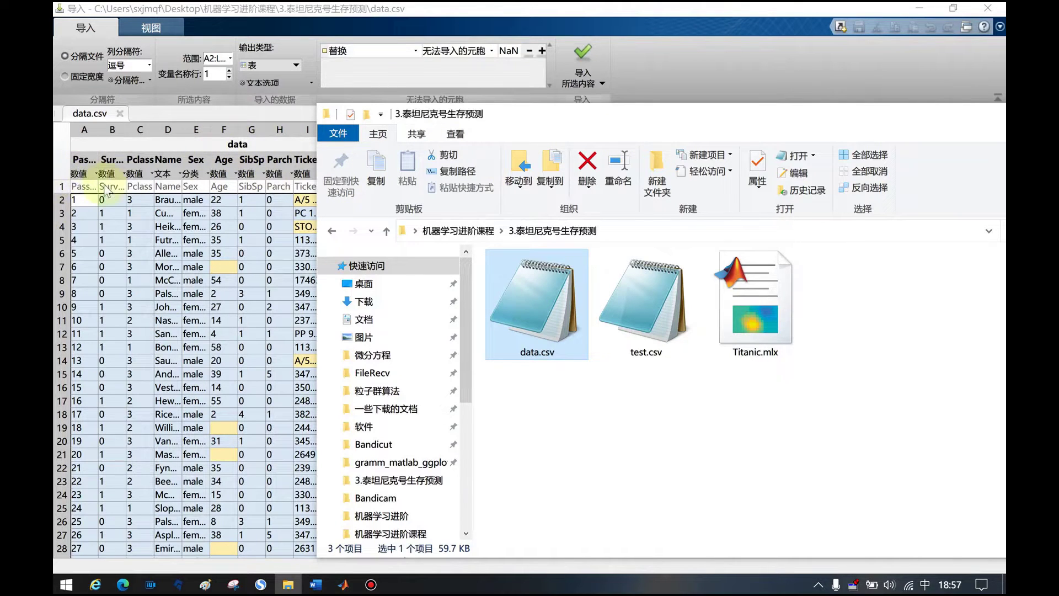
double_click(553, 270)
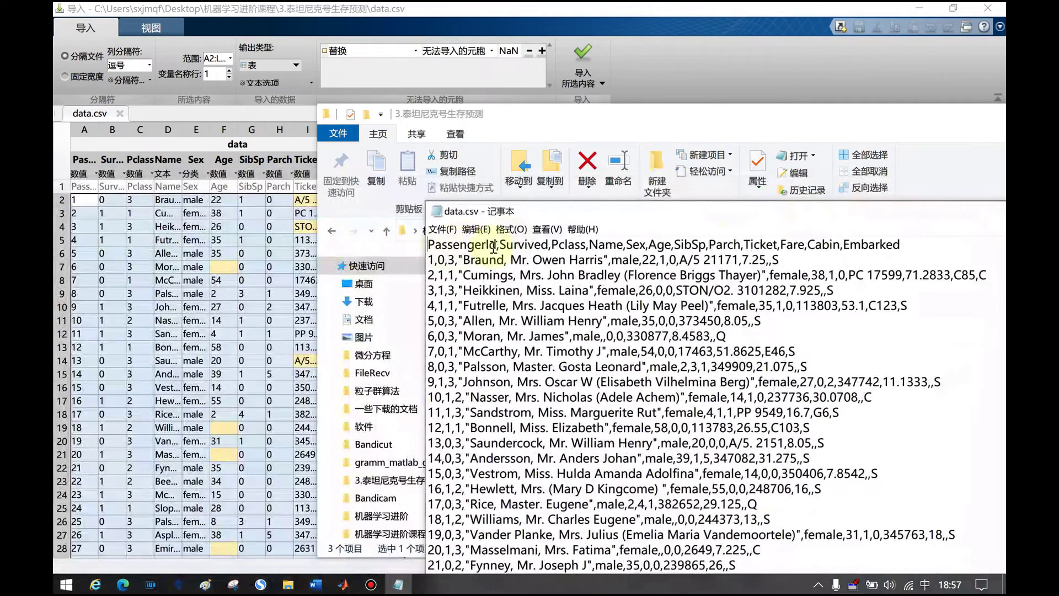
click(490, 245)
Inspect the PassengerId, Survived and Pclass variable names in the import table, leaving them as they are
click(88, 164)
click(84, 161)
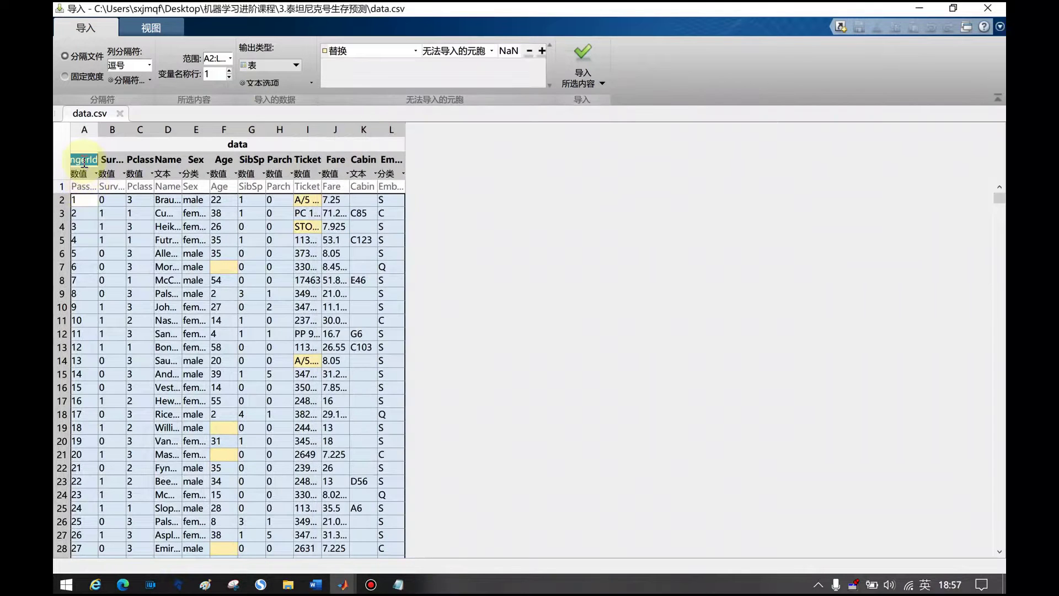
click(113, 160)
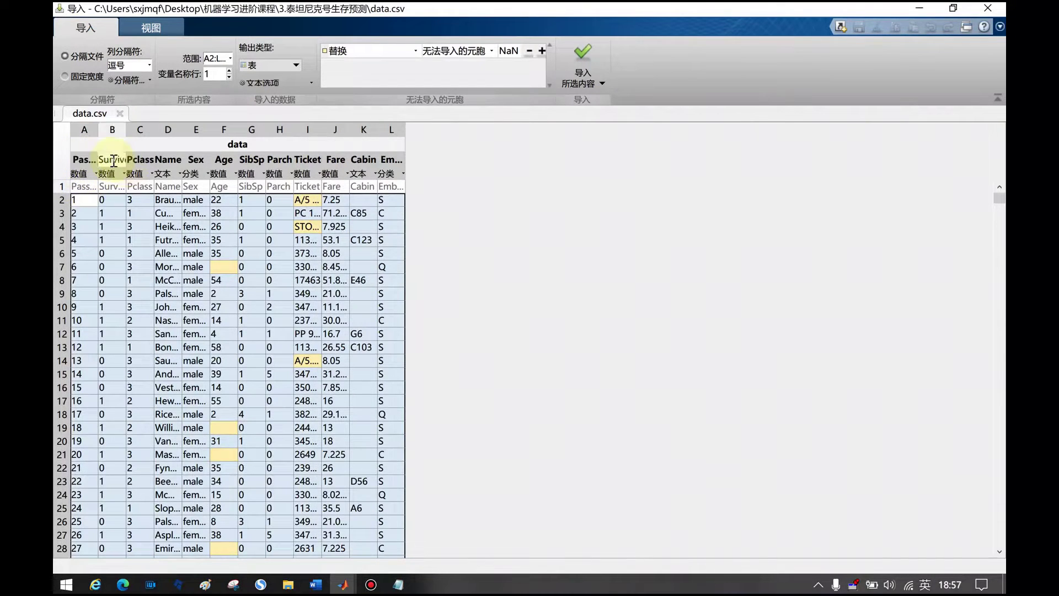
drag(109, 159, 126, 163)
key(Return)
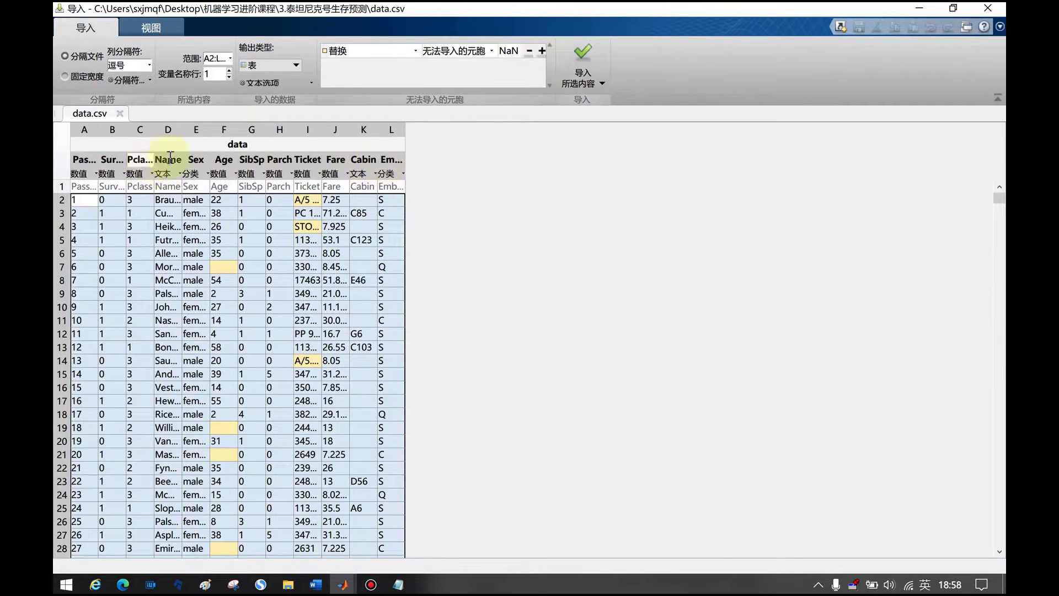
Reduce the import window to a partial-screen size and show the available ways to import the selection
click(398, 584)
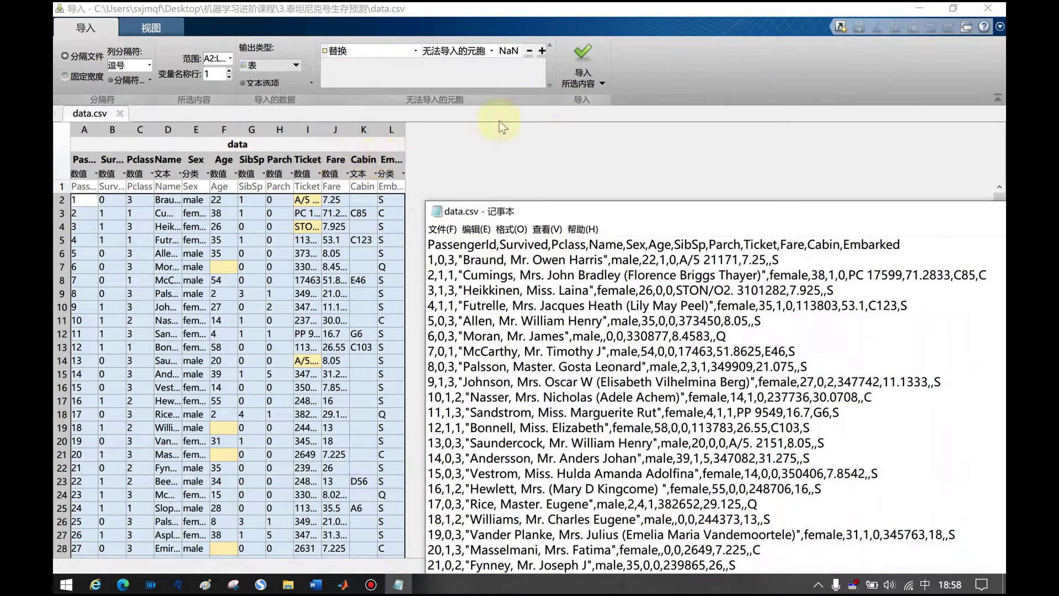
click(272, 17)
double_click(272, 18)
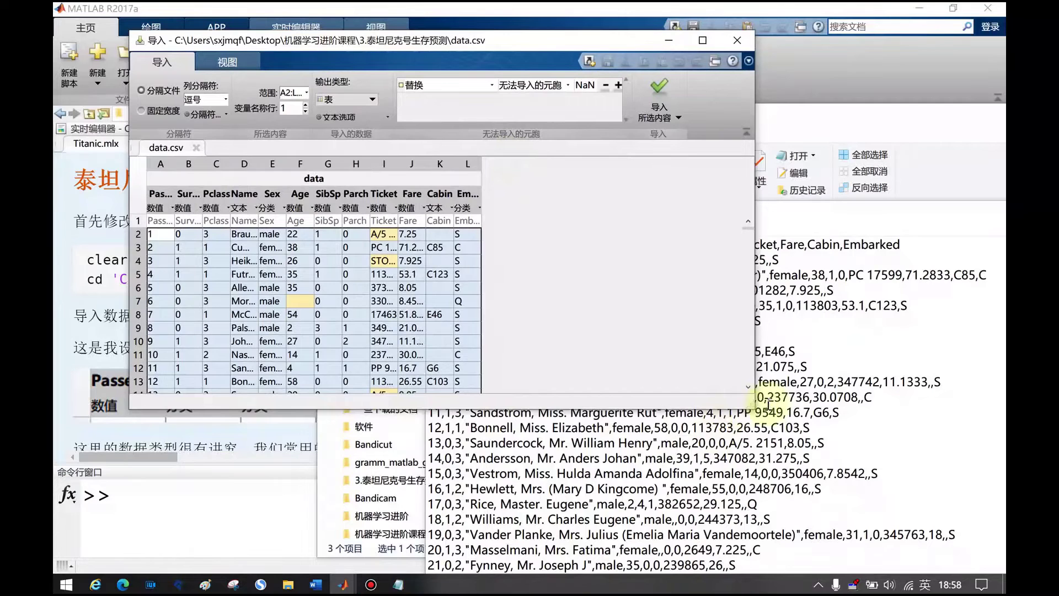
drag(753, 408, 808, 472)
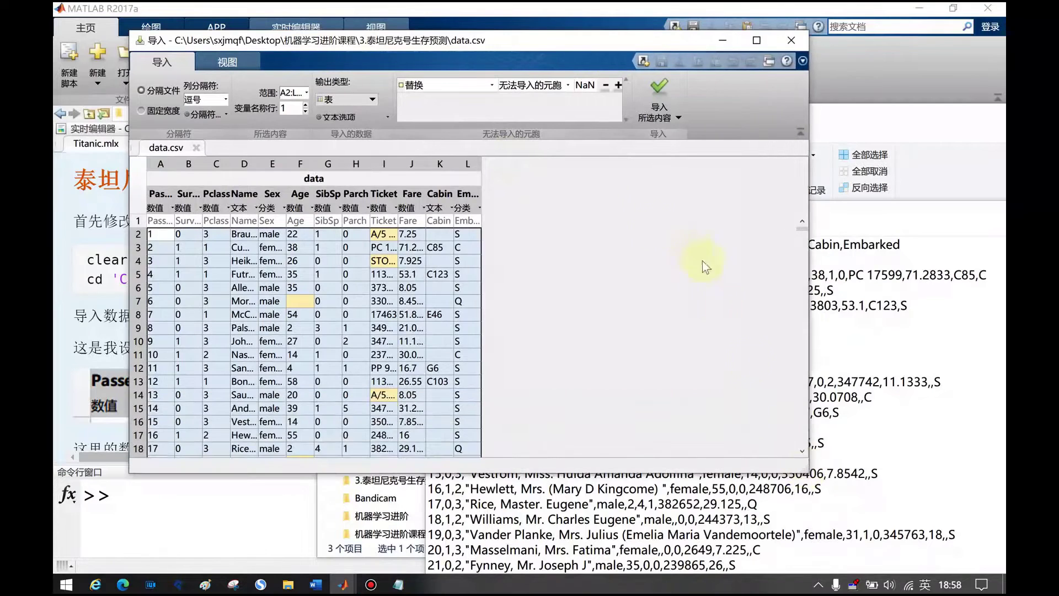
click(659, 113)
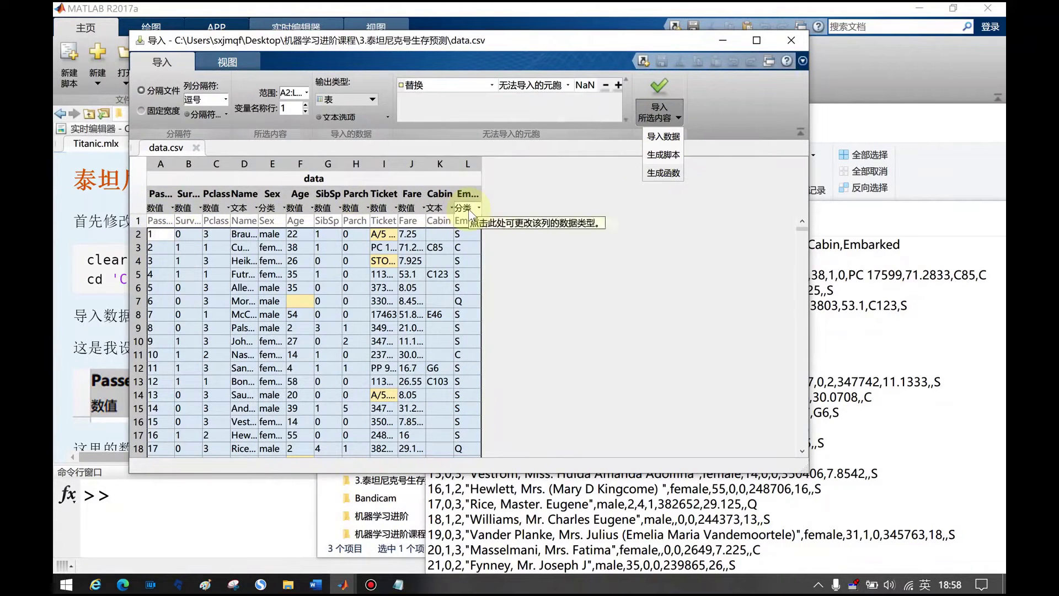
Place the Word lecture notes alongside the import window and highlight the description of the Survived feature
click(312, 586)
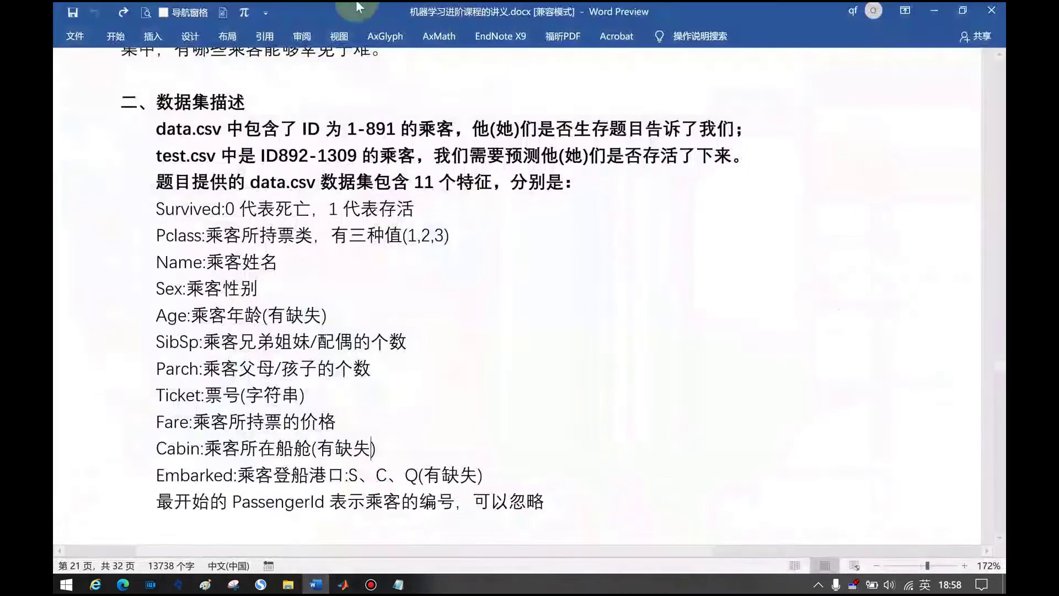
key(super+Right)
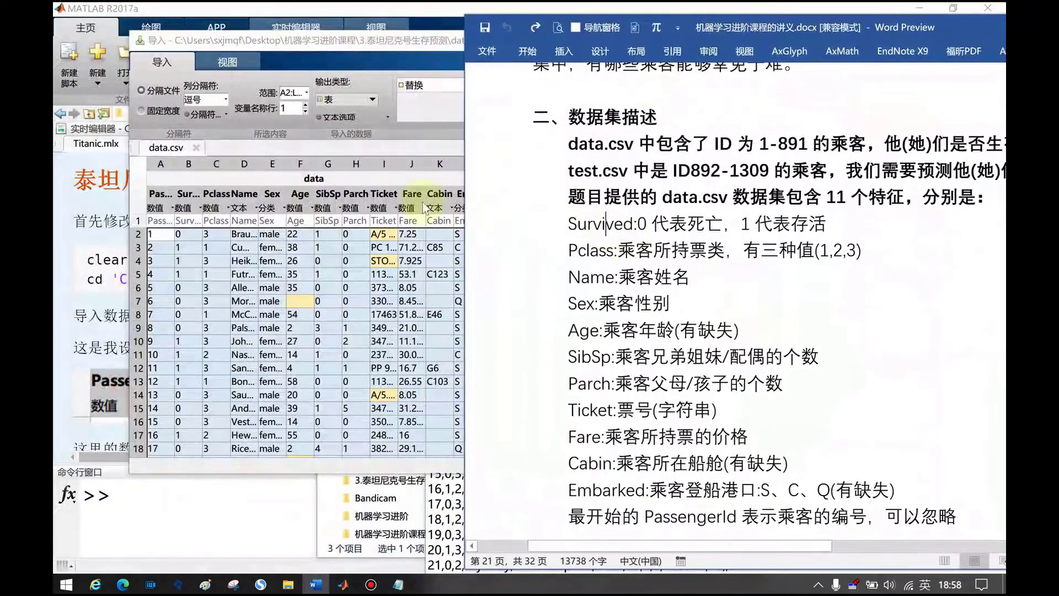
click(335, 41)
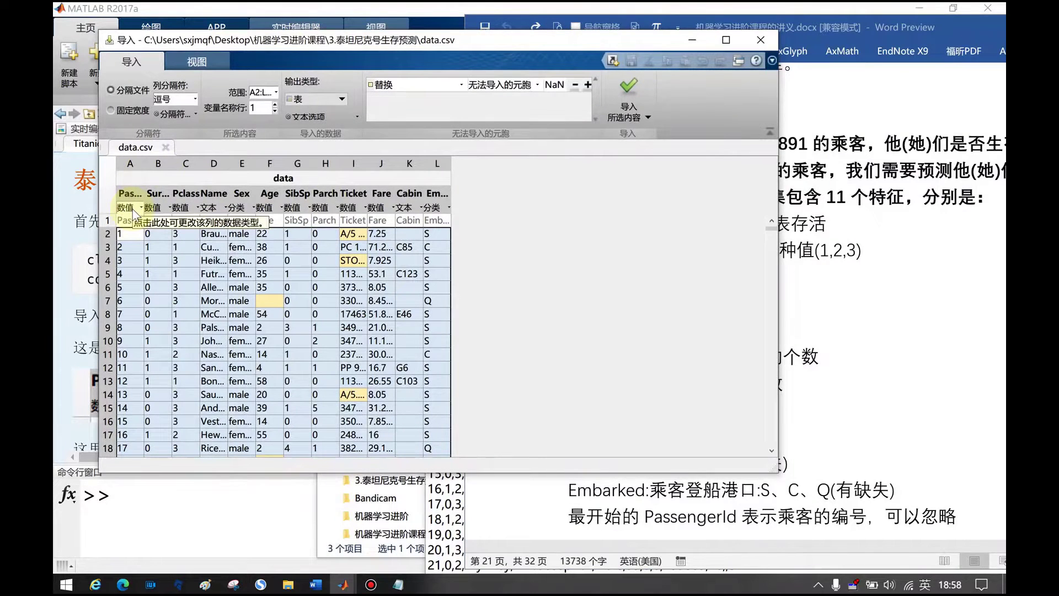
click(778, 226)
click(779, 226)
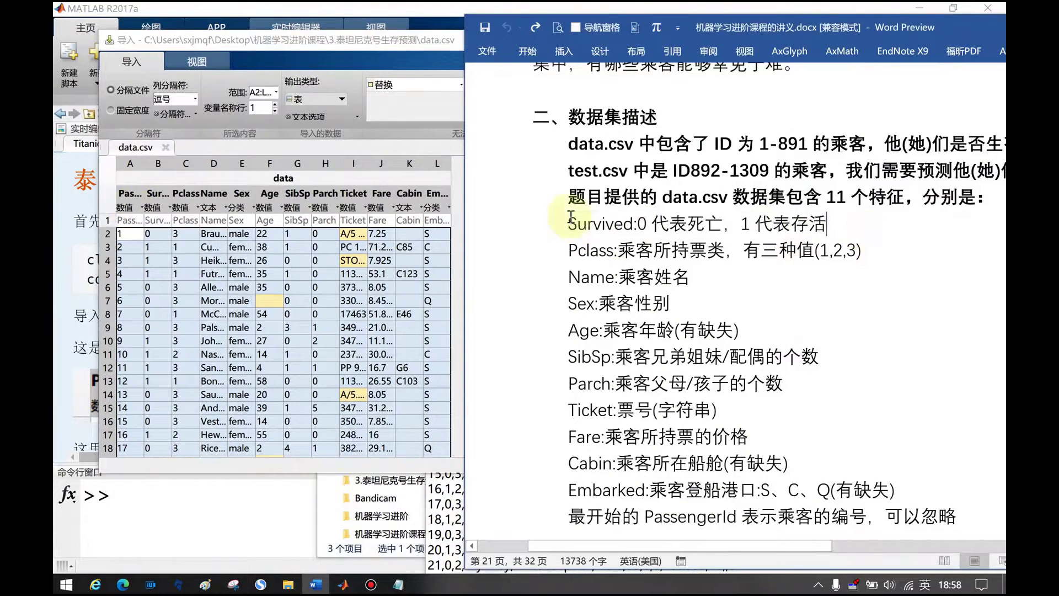
mouse_move(643, 225)
mouse_down()
mouse_move(783, 225)
mouse_move(637, 225)
mouse_up()
double_click(808, 223)
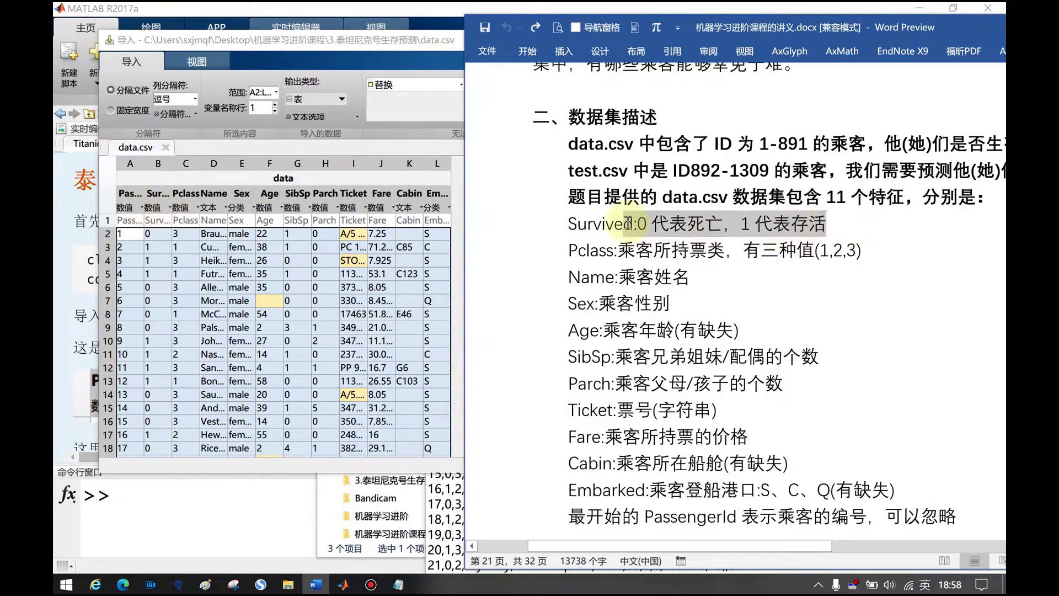
Set the Survived column's import data type to categorical (分类) and move the import window aside
click(162, 207)
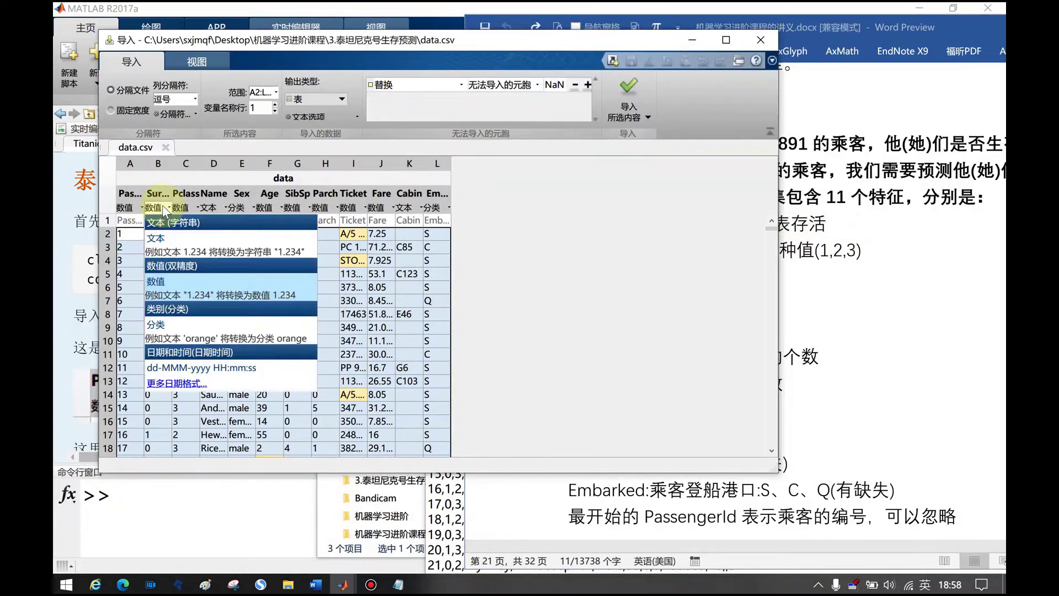
click(167, 323)
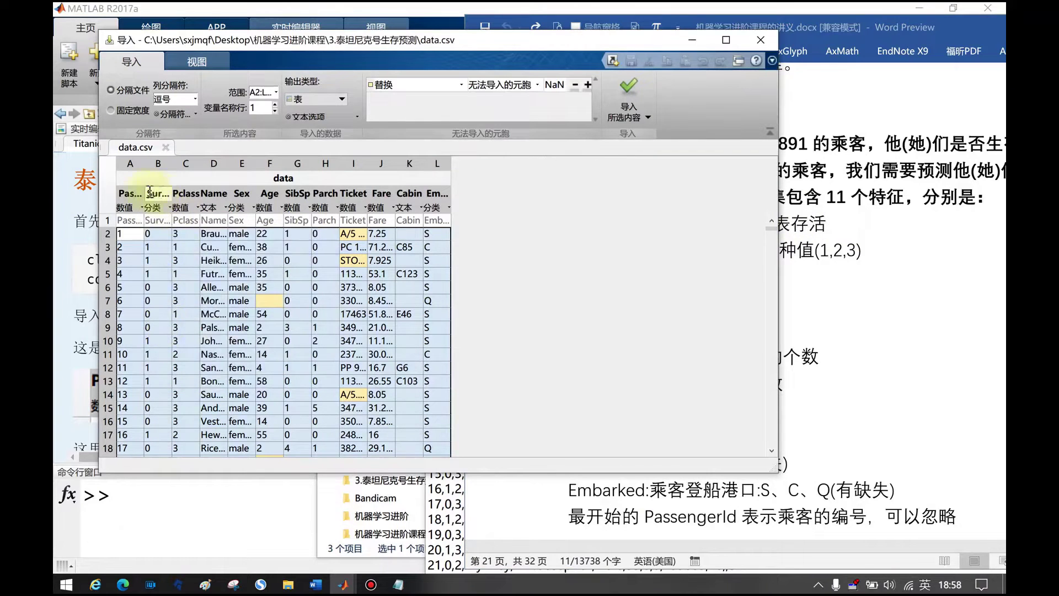
drag(217, 46, 520, 50)
Read the notes on numeric and categorical data types in the Titanic.mlx live script
click(331, 189)
scroll(239, 376, down, 5)
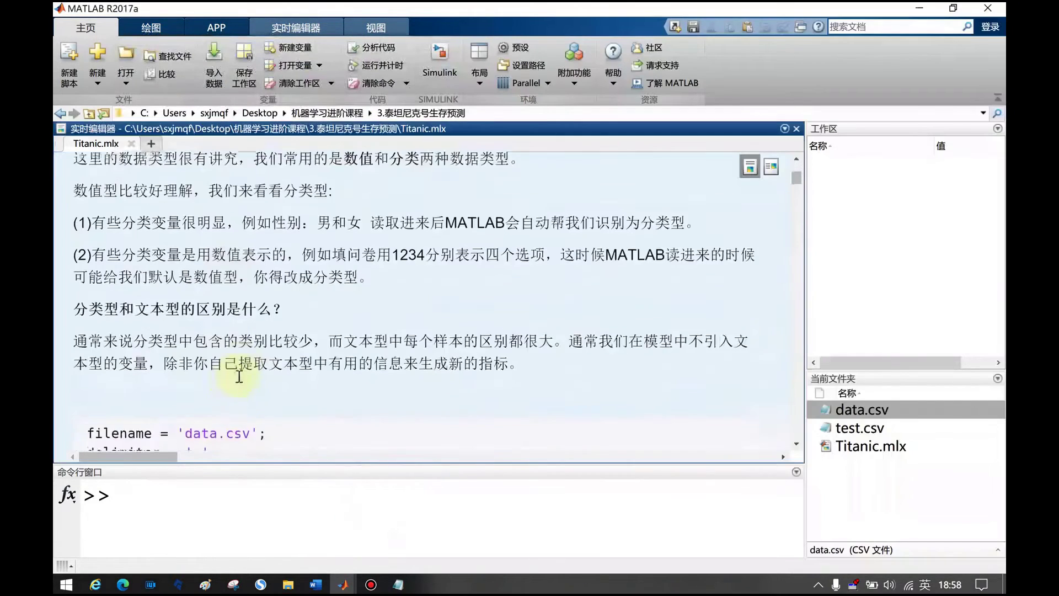
scroll(75, 228, up, 3)
drag(349, 243, 544, 236)
click(543, 236)
Bring the data.csv import window back and list the data types available for the Survived column
click(343, 584)
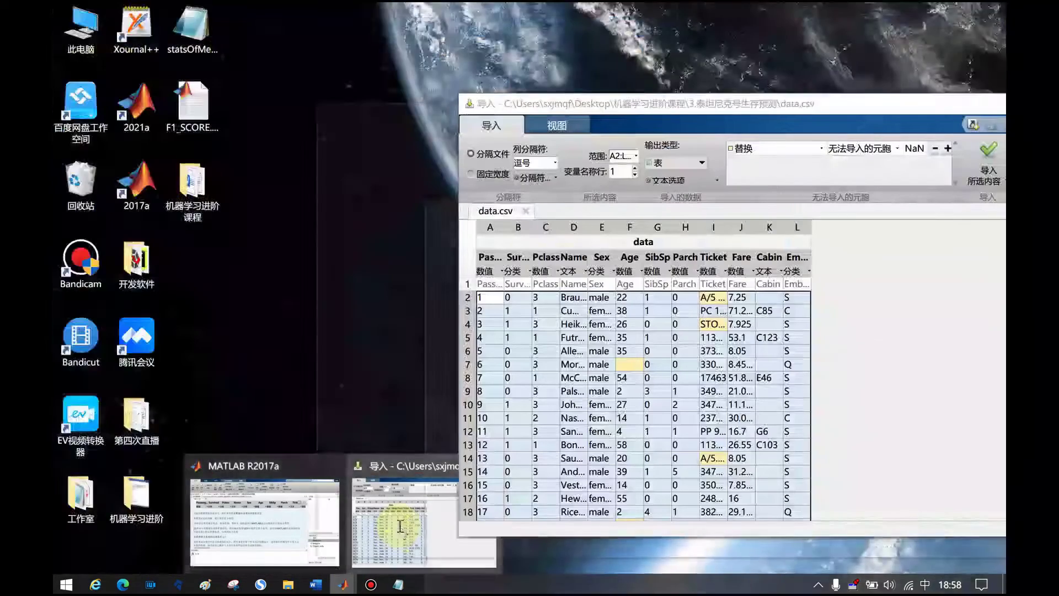
click(399, 525)
click(516, 271)
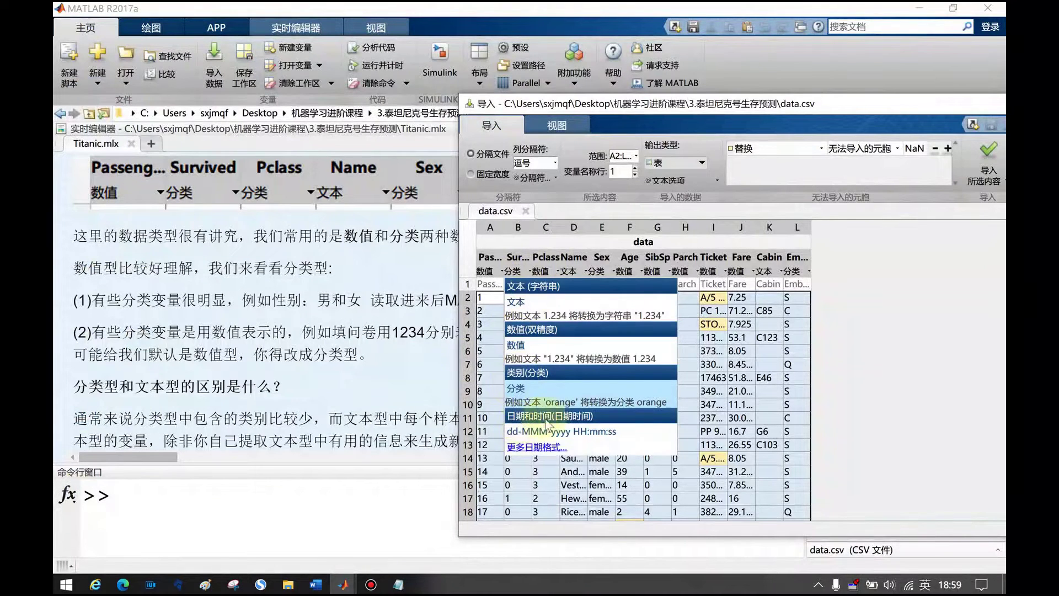
Return to Titanic.mlx and point out the sentences introducing the numeric and categorical types
click(276, 259)
drag(365, 237, 150, 251)
click(95, 269)
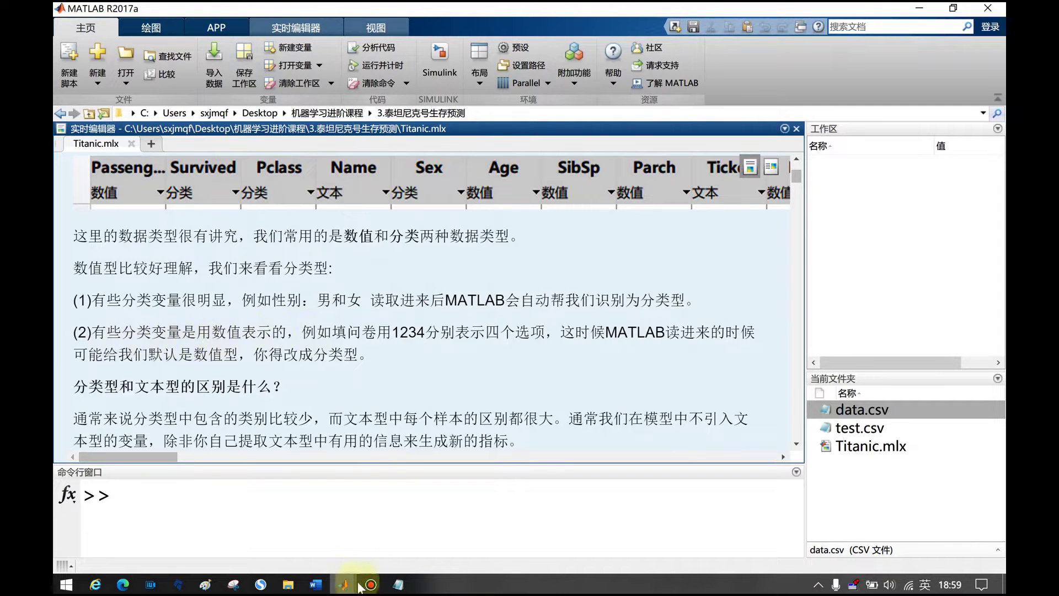
Check the Survived values in the plain-text data.csv against the meaning of 0 and 1 in the Word lecture notes
click(398, 584)
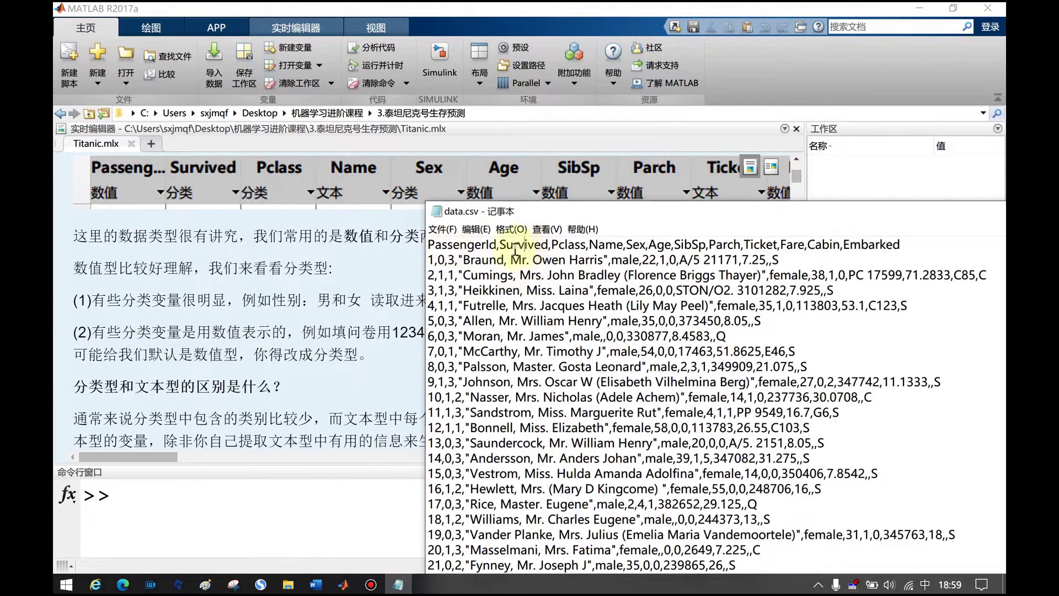
click(316, 584)
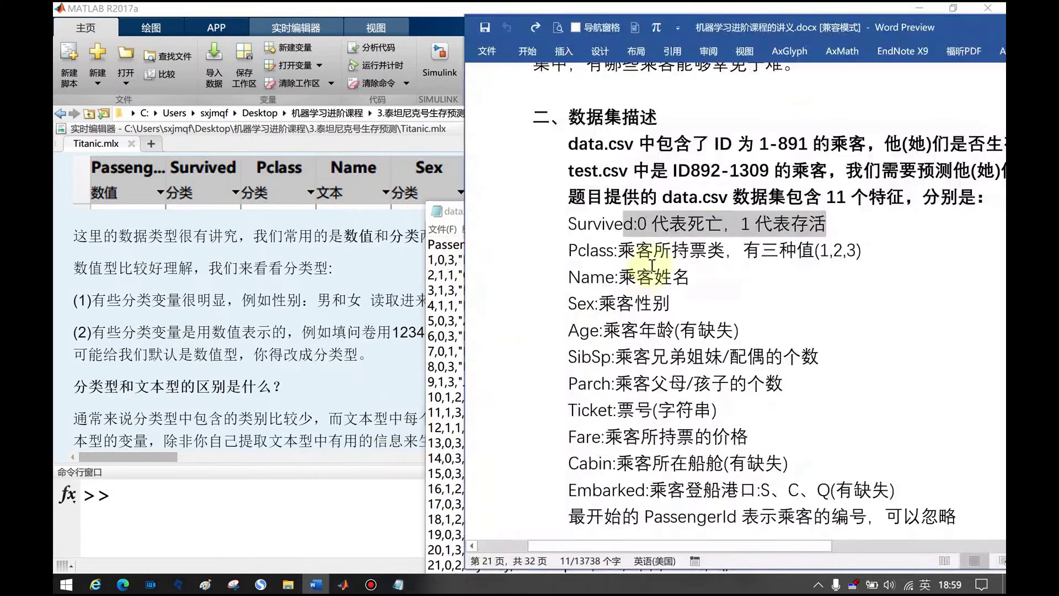
click(651, 223)
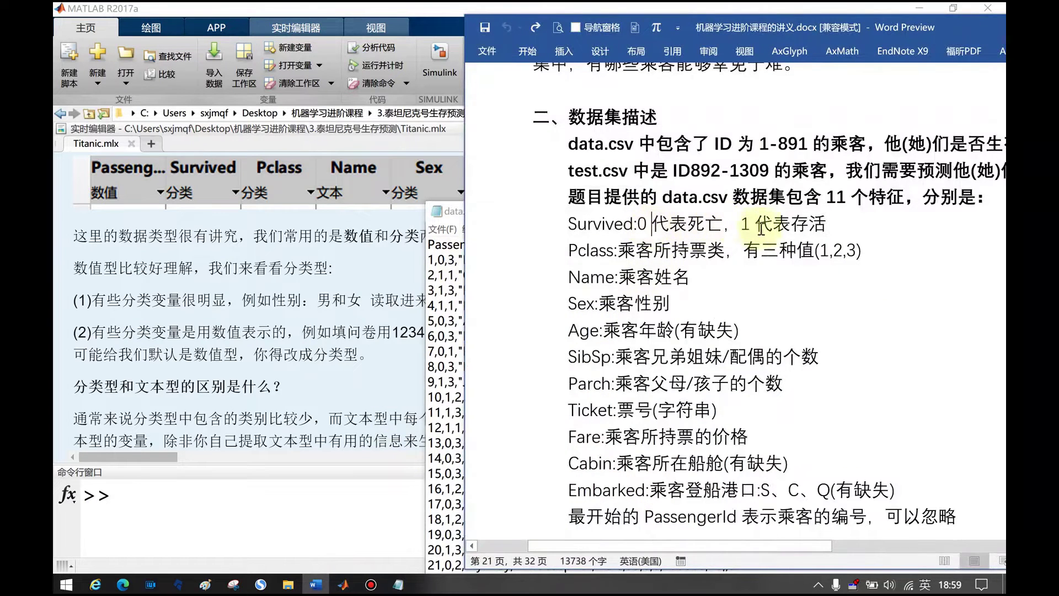
Highlight the Survived description in the Word lecture notes, pointing out the code 0 and its meaning 死亡
drag(832, 230, 648, 240)
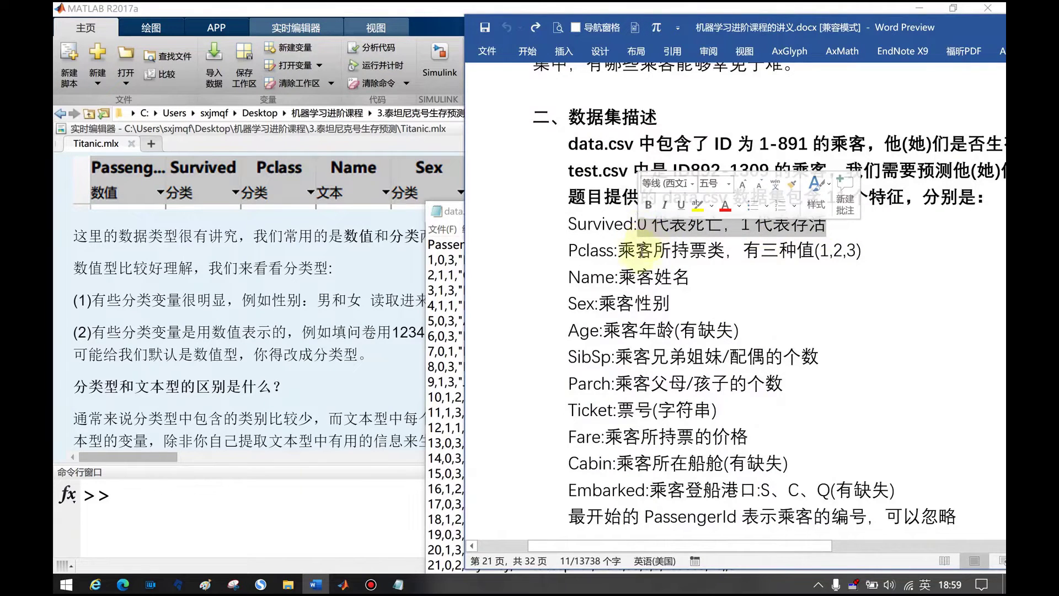
click(543, 225)
click(499, 226)
click(578, 223)
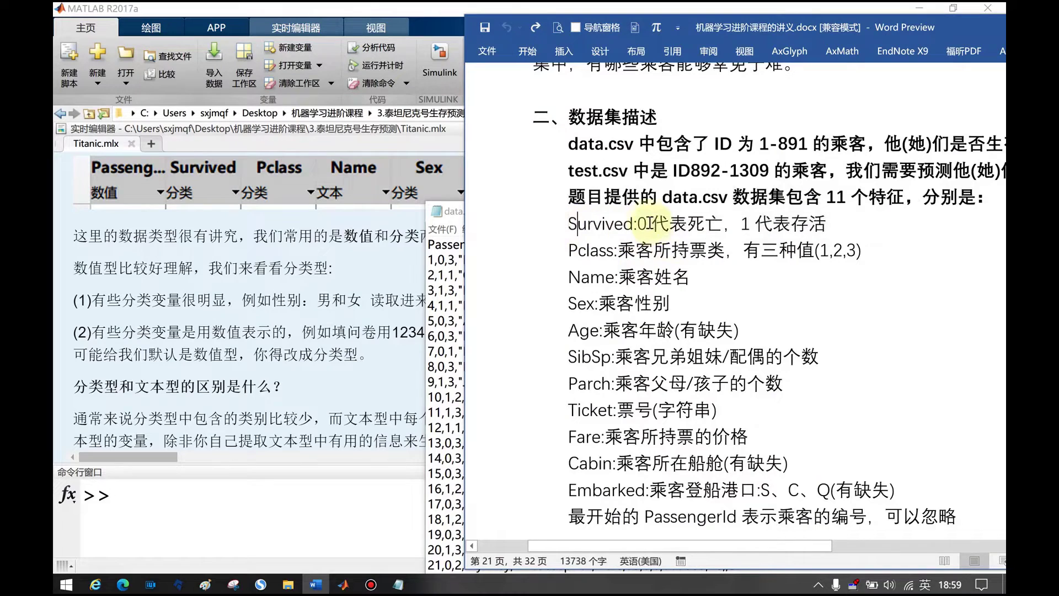
drag(751, 226, 735, 231)
click(731, 231)
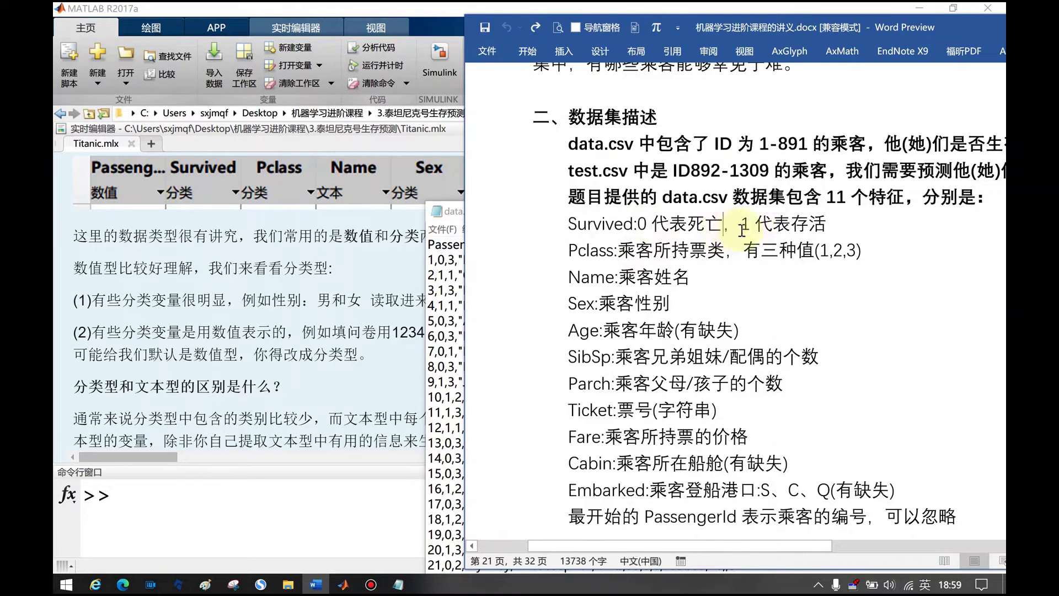
shift+click(686, 226)
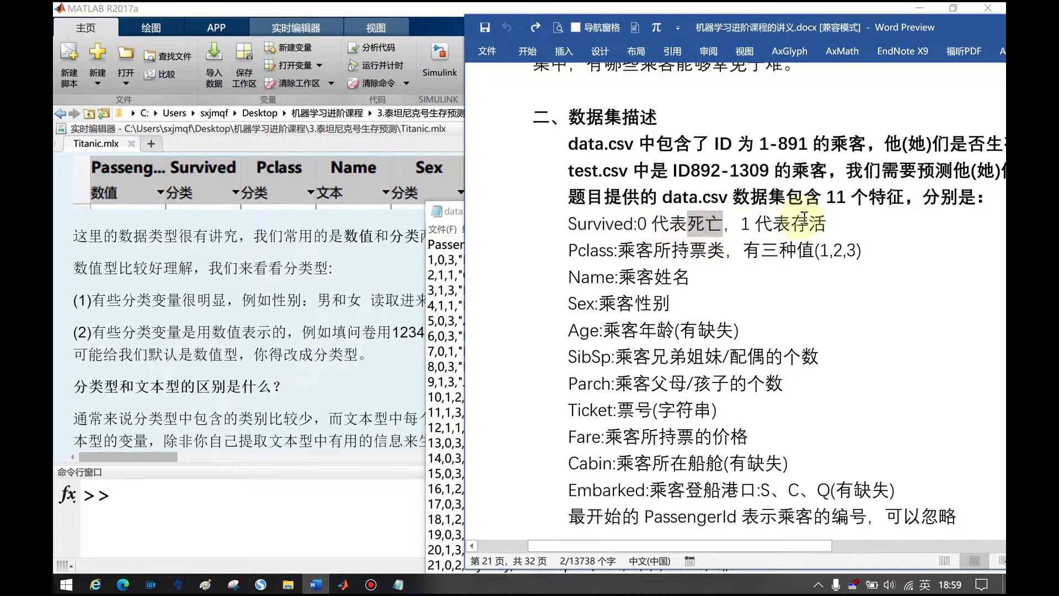
drag(635, 225, 650, 225)
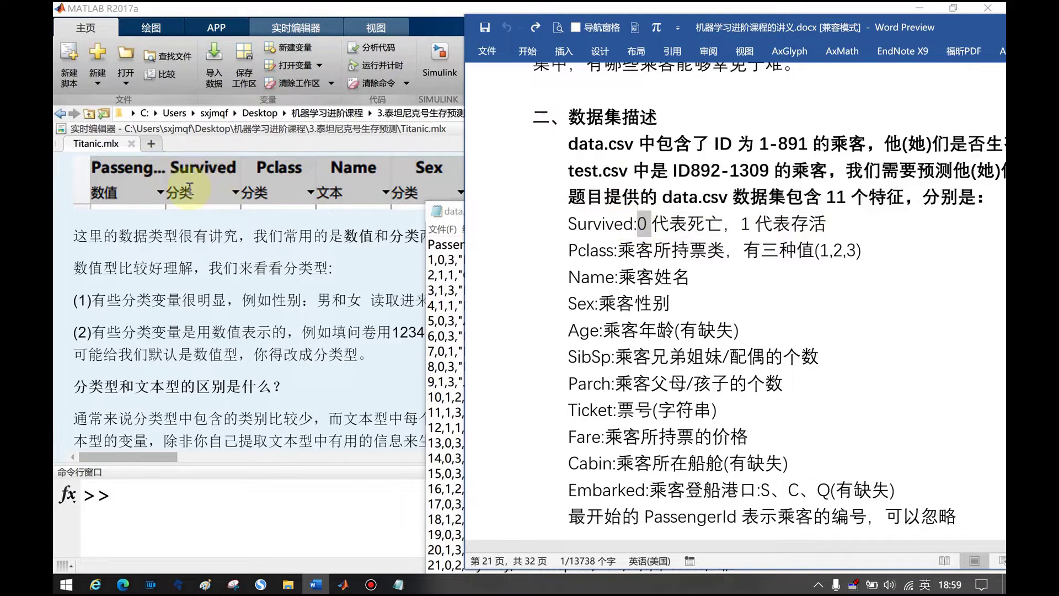
Return to Titanic.mlx and point out the questionnaire example of categorical variables coded as numbers 1234
click(197, 332)
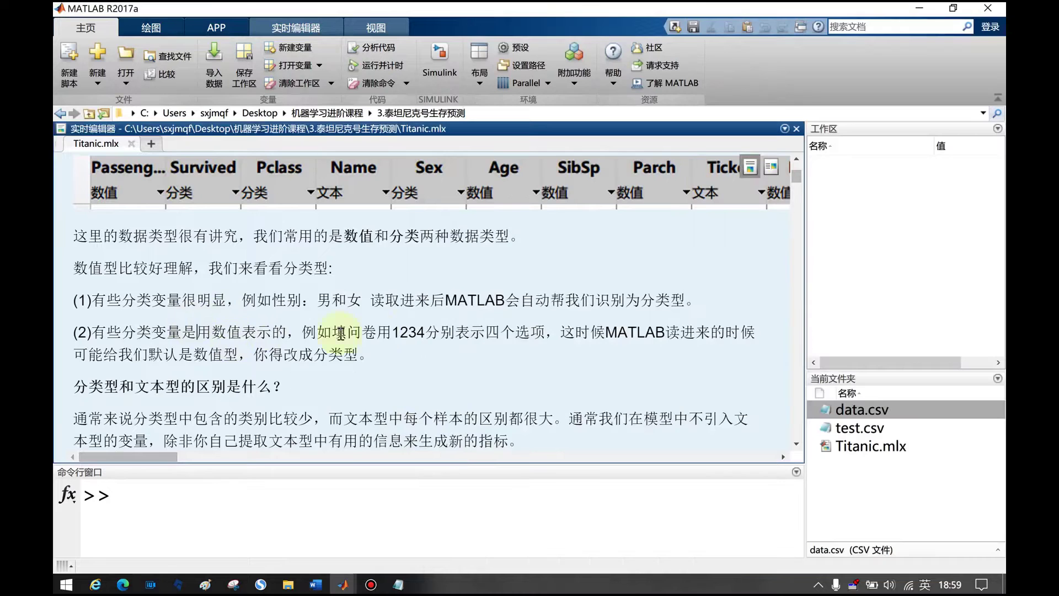
drag(338, 332, 441, 332)
click(440, 332)
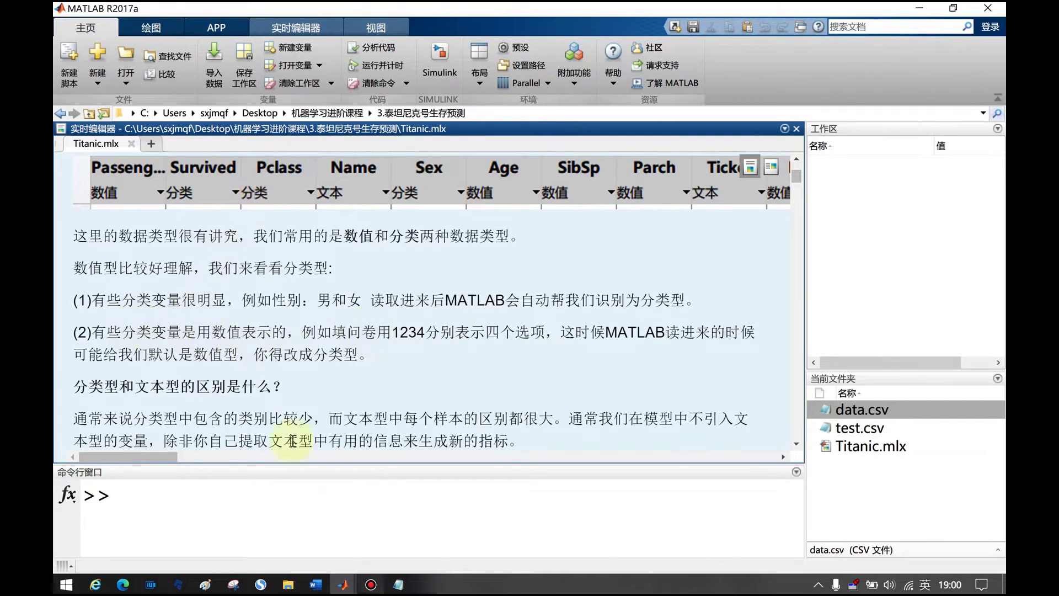
Check the Pclass values (1,2,3) in the Word lecture notes and set the Pclass column's type to categorical (分类) in the data.csv import window
mouse_move(344, 583)
click(429, 517)
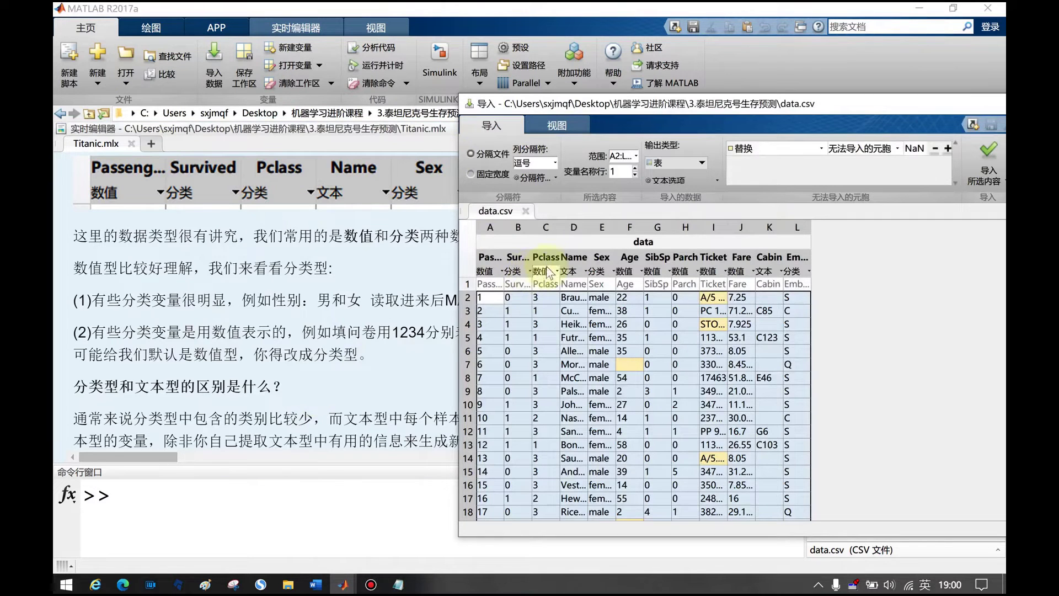
click(315, 584)
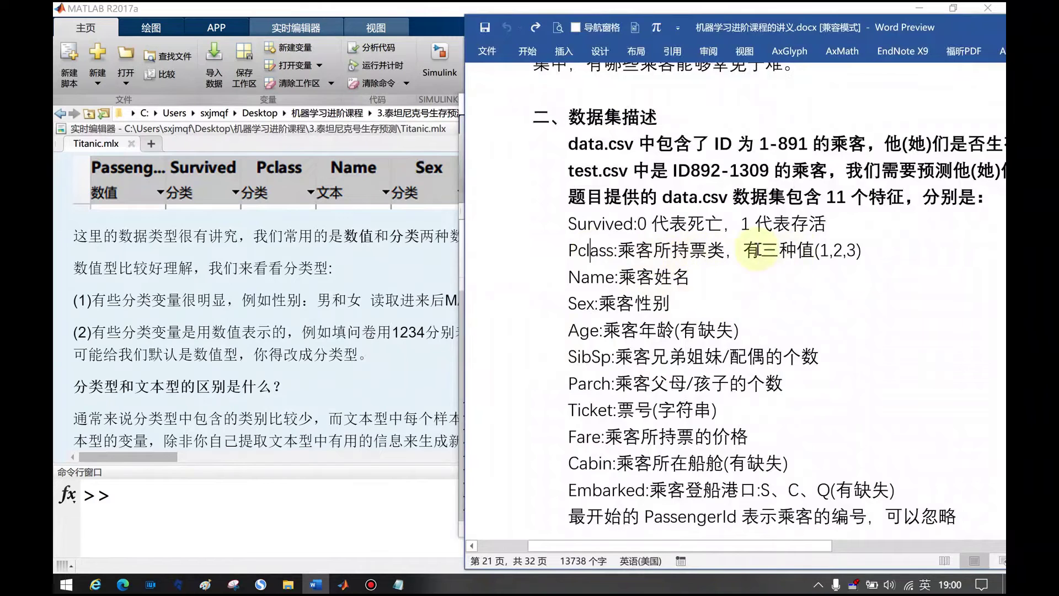
drag(826, 250, 840, 250)
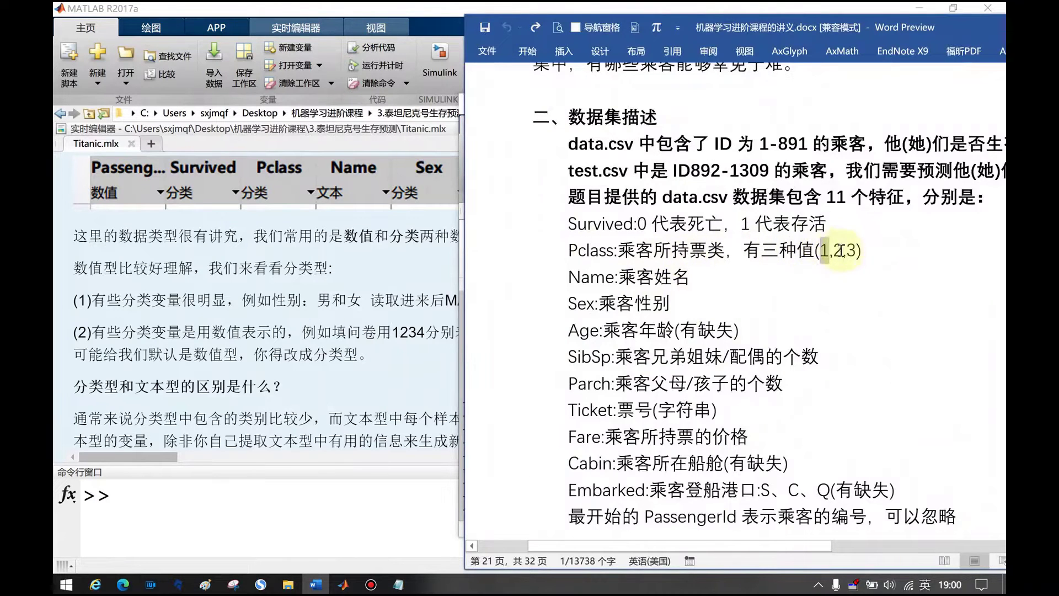
drag(781, 35, 654, 441)
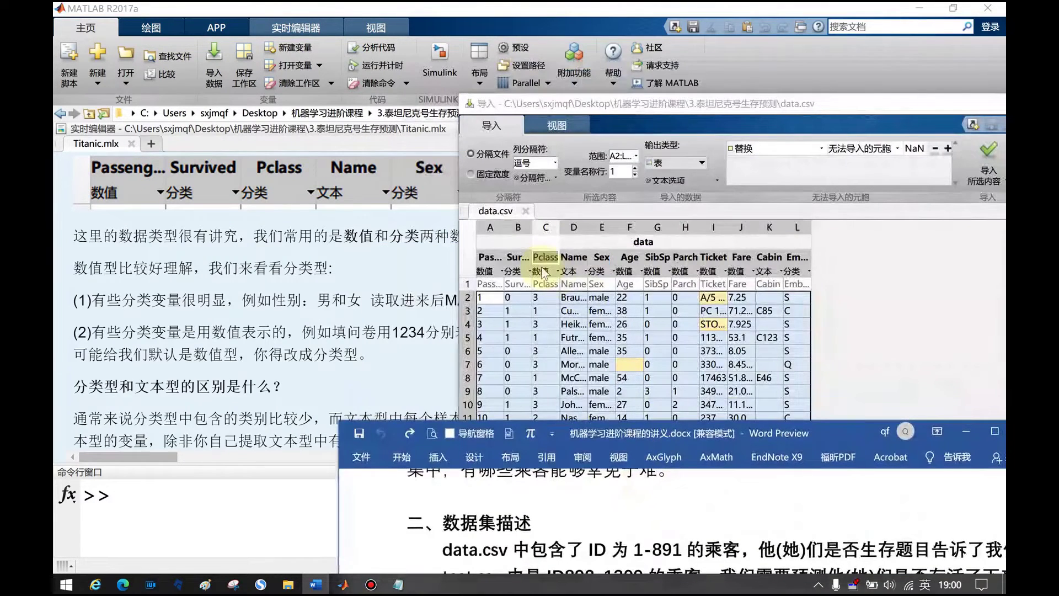
click(546, 273)
click(546, 273)
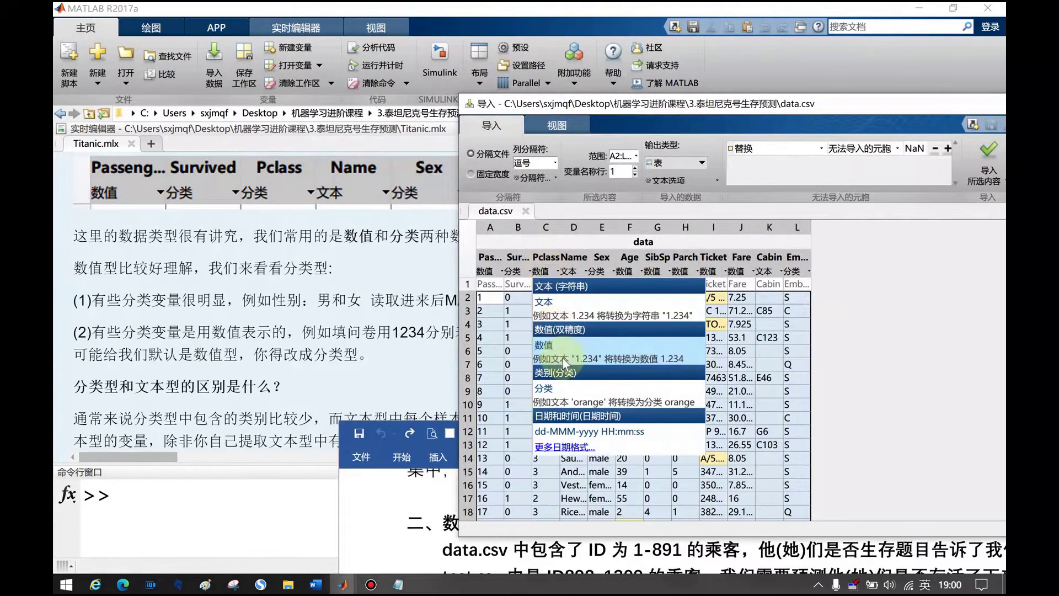
click(561, 396)
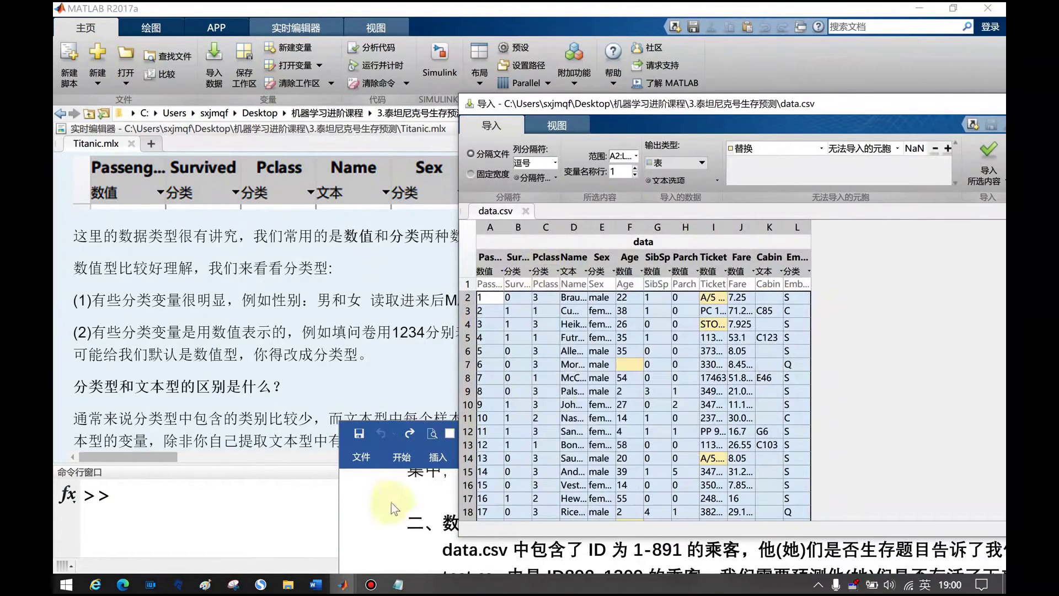
Compare the Name description in the Word lecture notes with the plain-text data.csv and the Name column in the import window
click(392, 502)
drag(670, 438, 395, 160)
scroll(335, 374, up, 1)
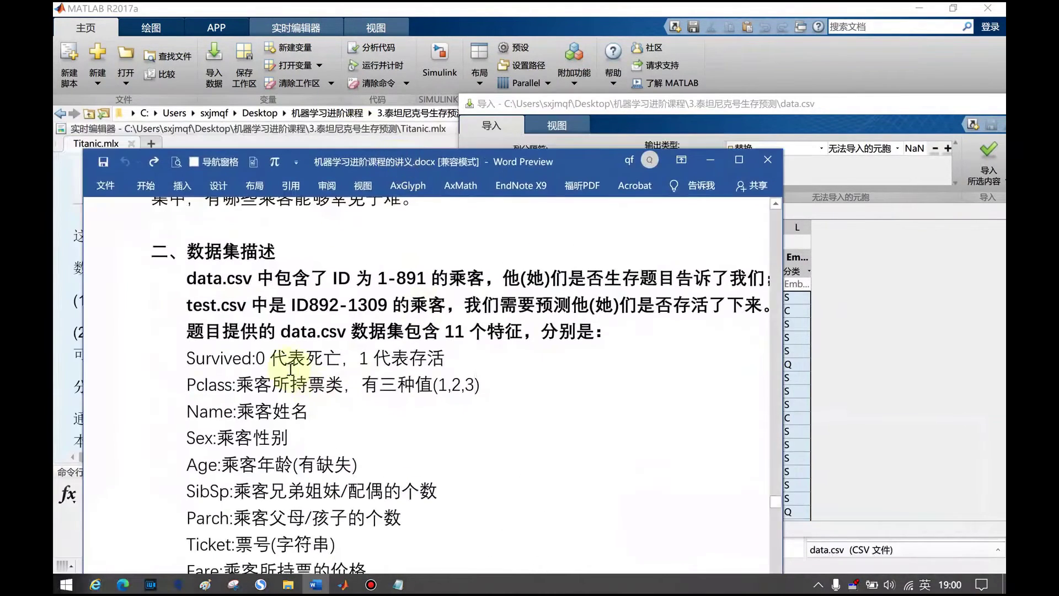
drag(471, 160, 701, 151)
click(350, 378)
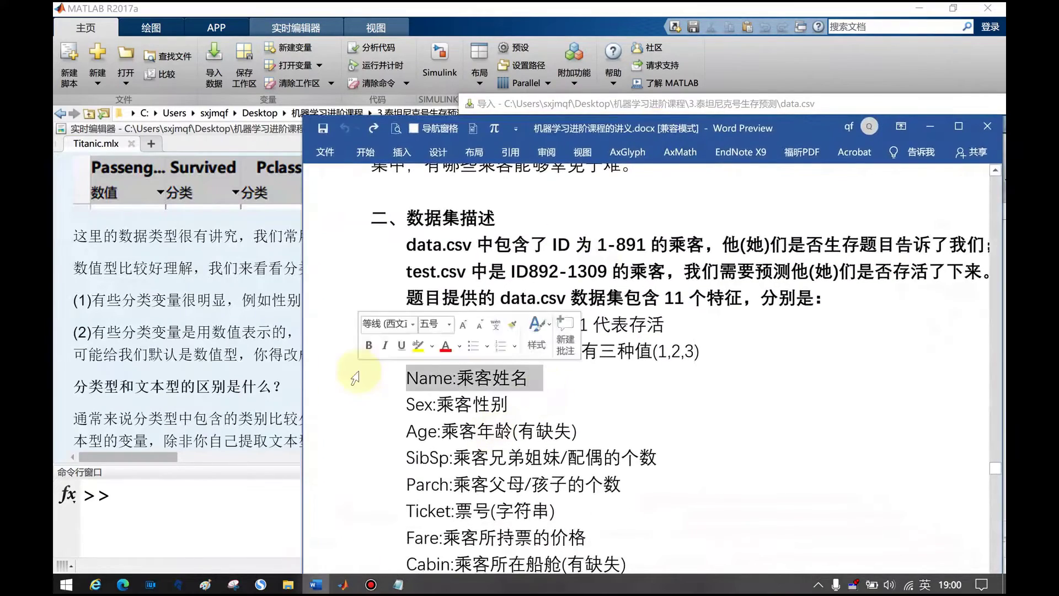
click(398, 584)
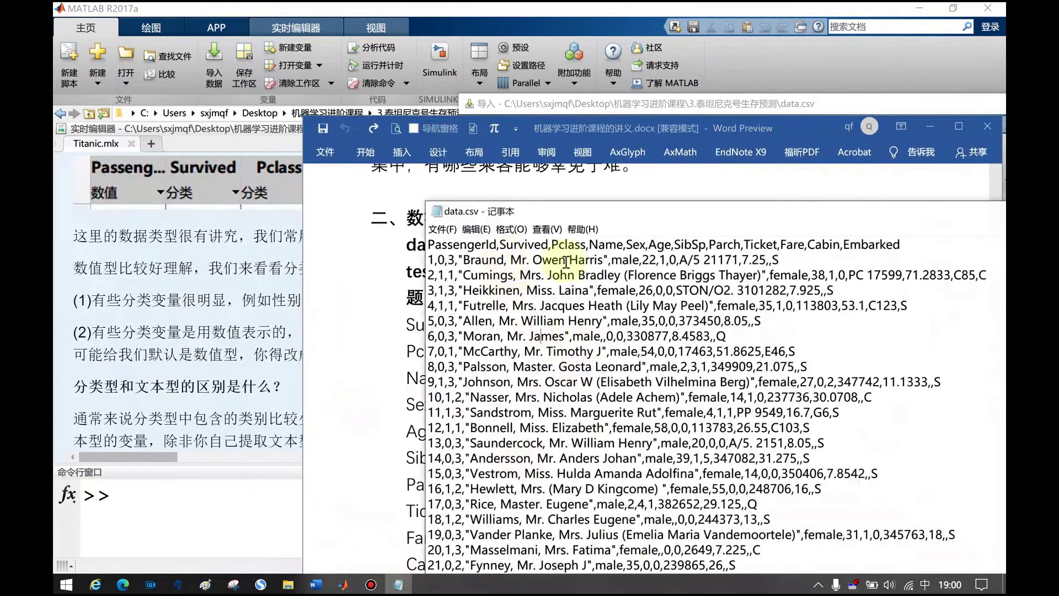
drag(496, 211, 339, 343)
click(626, 104)
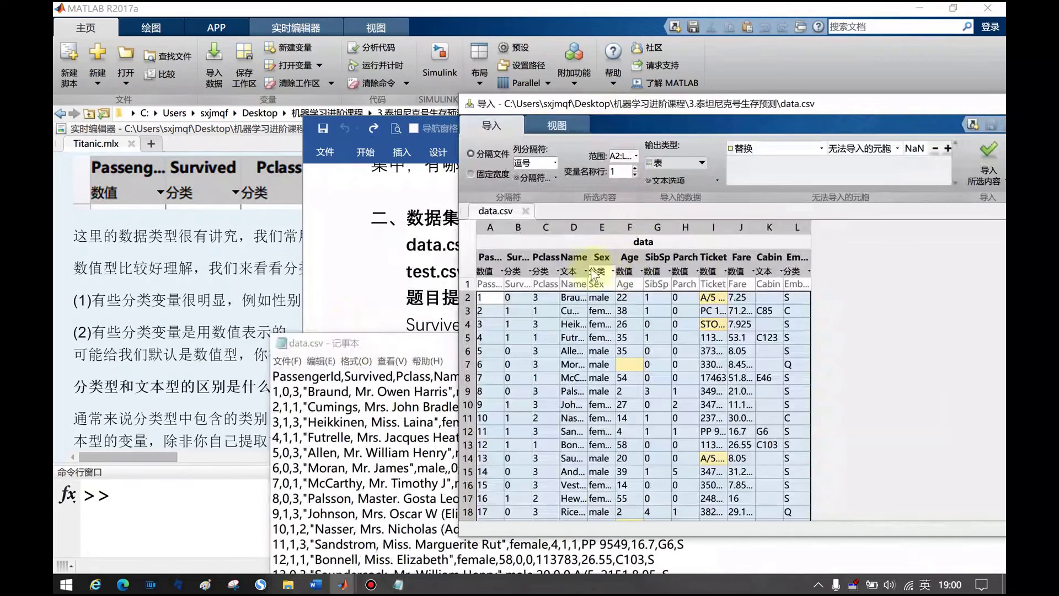
Start a new paragraph in Titanic.mlx before "通常我们在模型中不引入文本型的变量" and point out the clause about extracting useful text information
click(133, 334)
scroll(166, 386, down, 4)
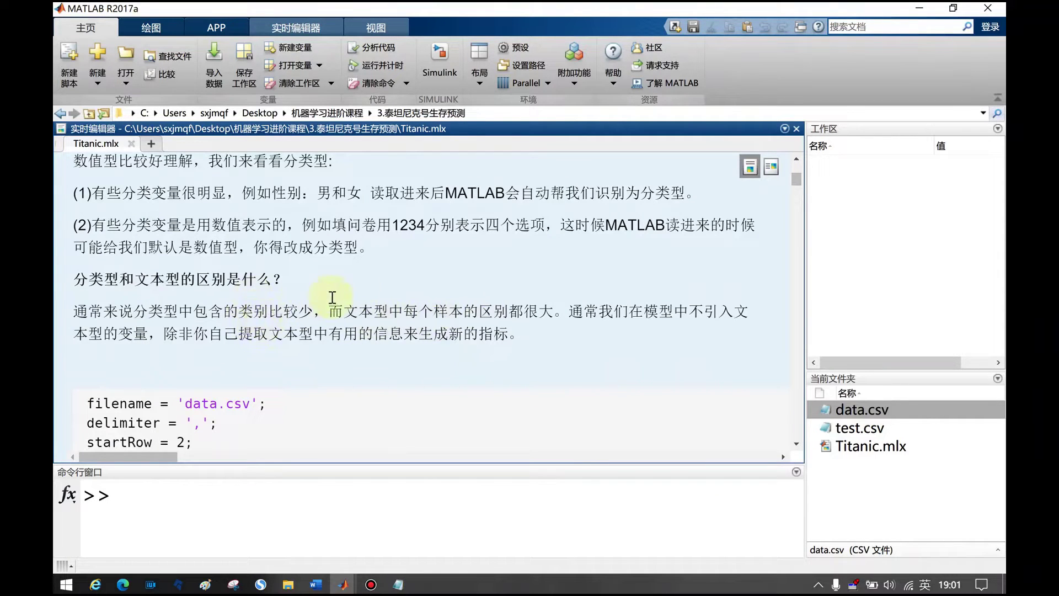
click(568, 310)
key(Return)
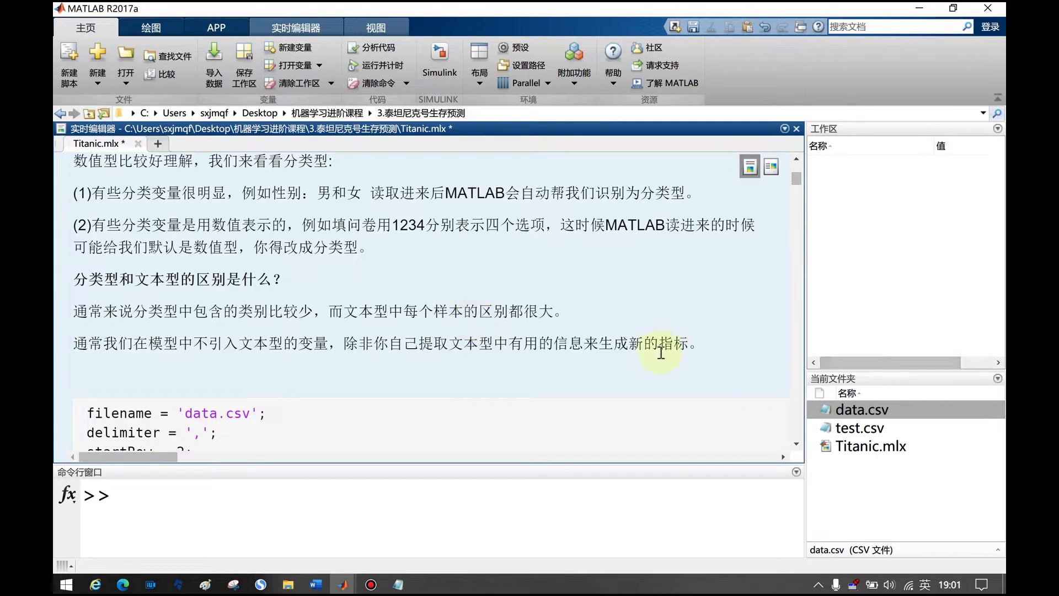
drag(682, 346, 343, 346)
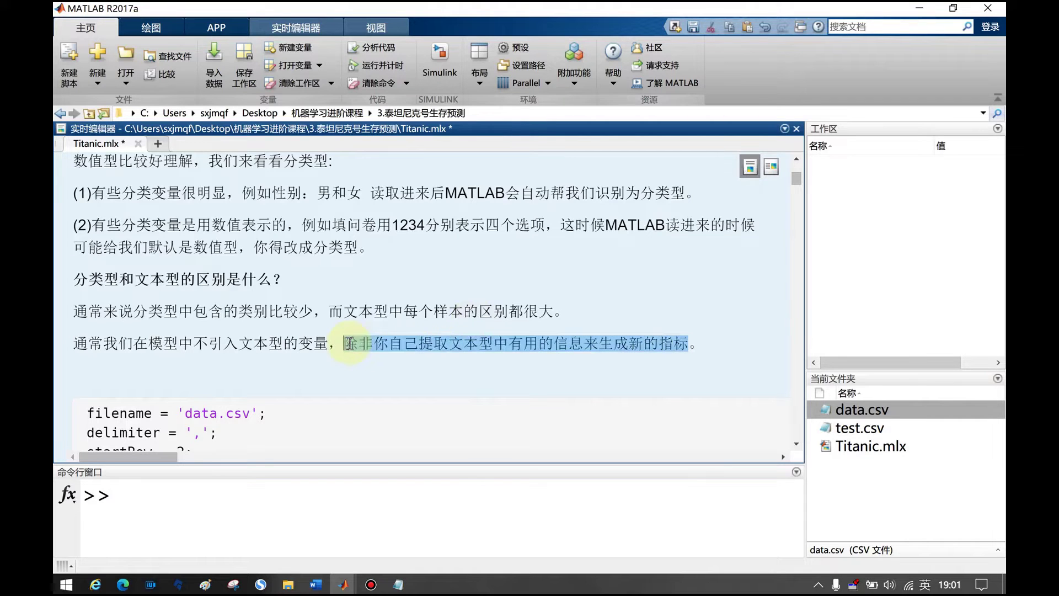
click(343, 346)
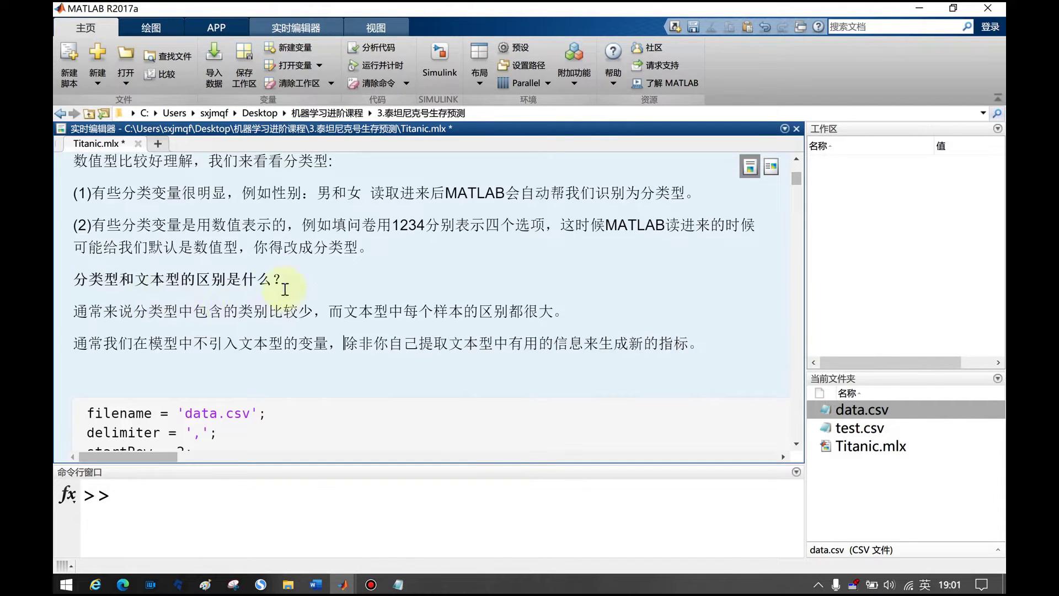
Bring the data.csv import window back and widen the Name, Pclass, Survived and PassengerId columns
mouse_move(343, 584)
click(386, 524)
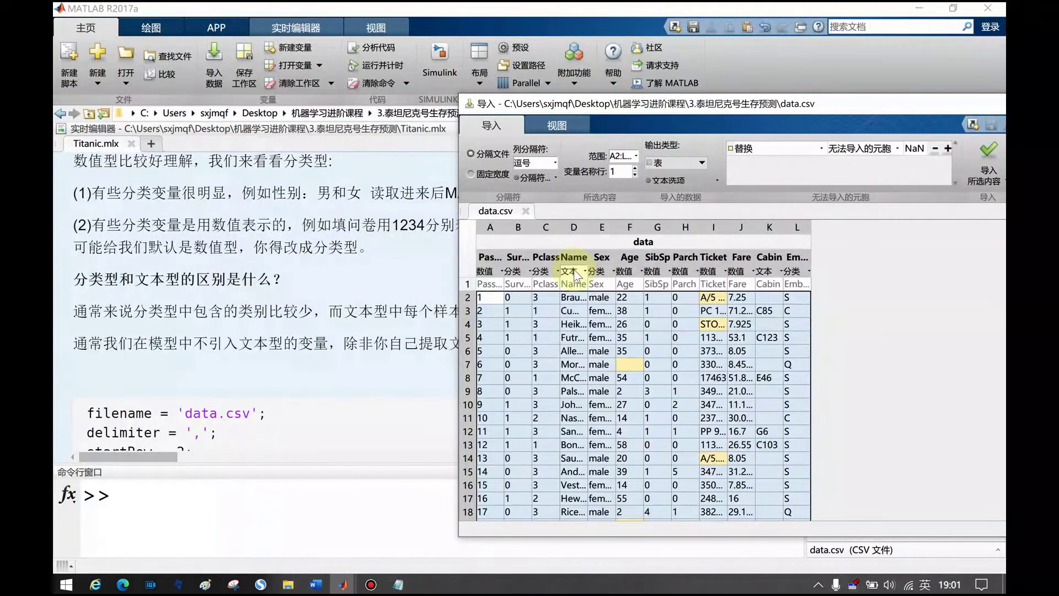
drag(586, 229, 645, 230)
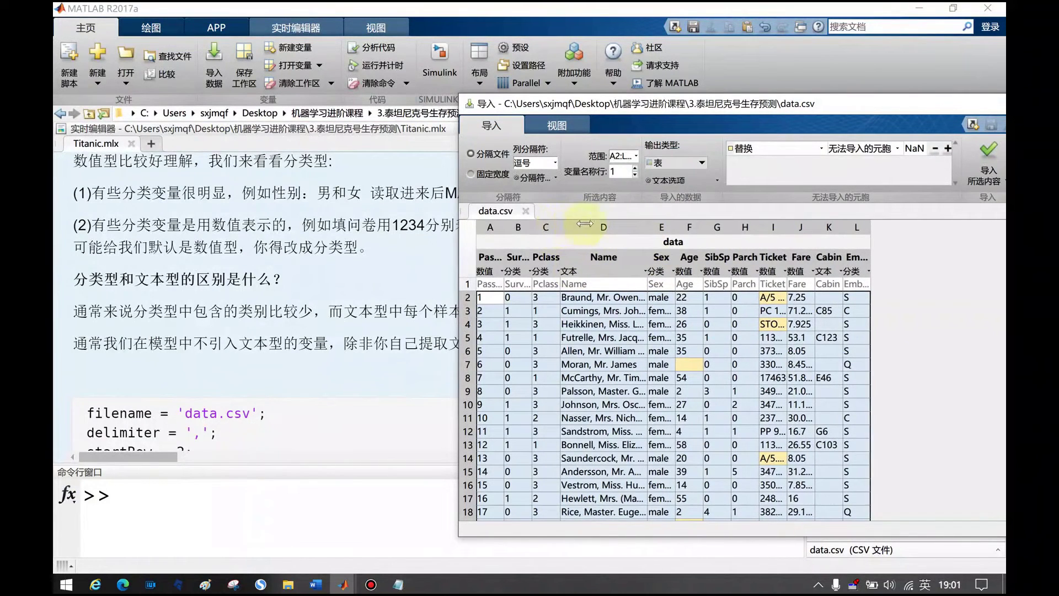
double_click(558, 222)
double_click(531, 223)
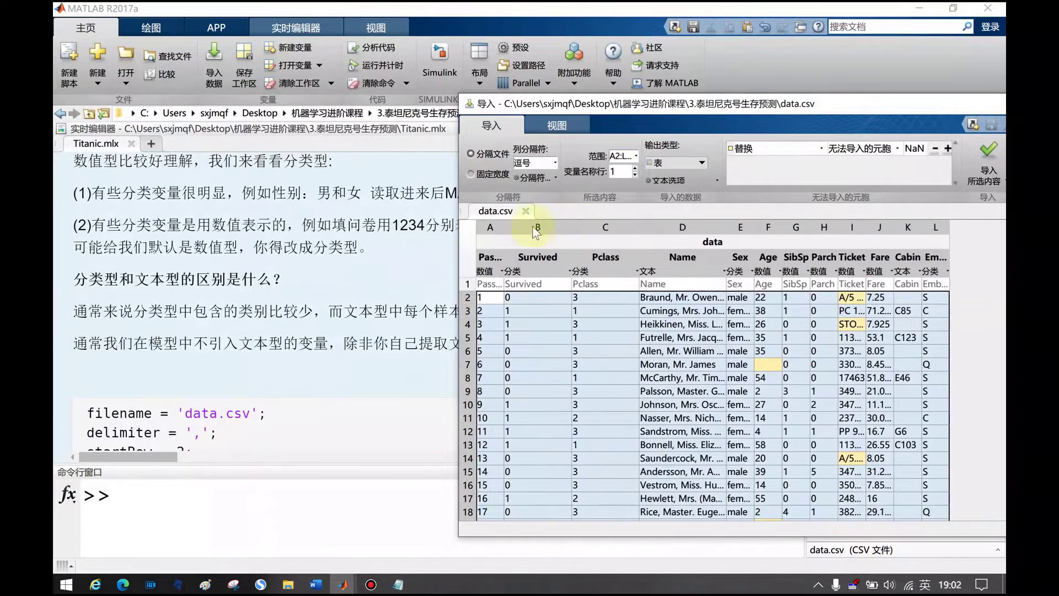
double_click(504, 226)
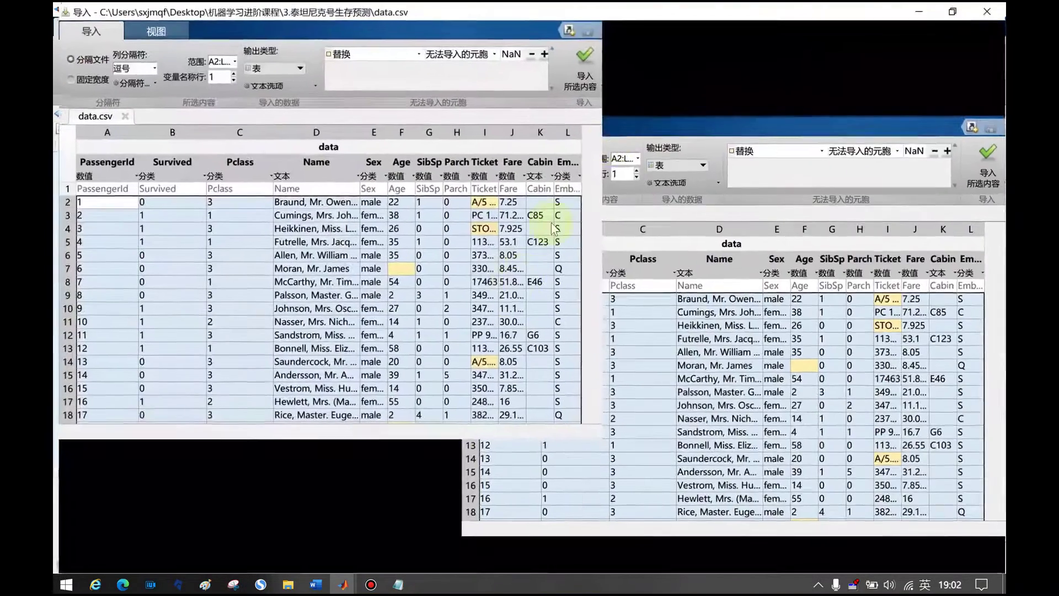
Maximize the data.csv import window and widen the Sex and SibSp columns
double_click(717, 103)
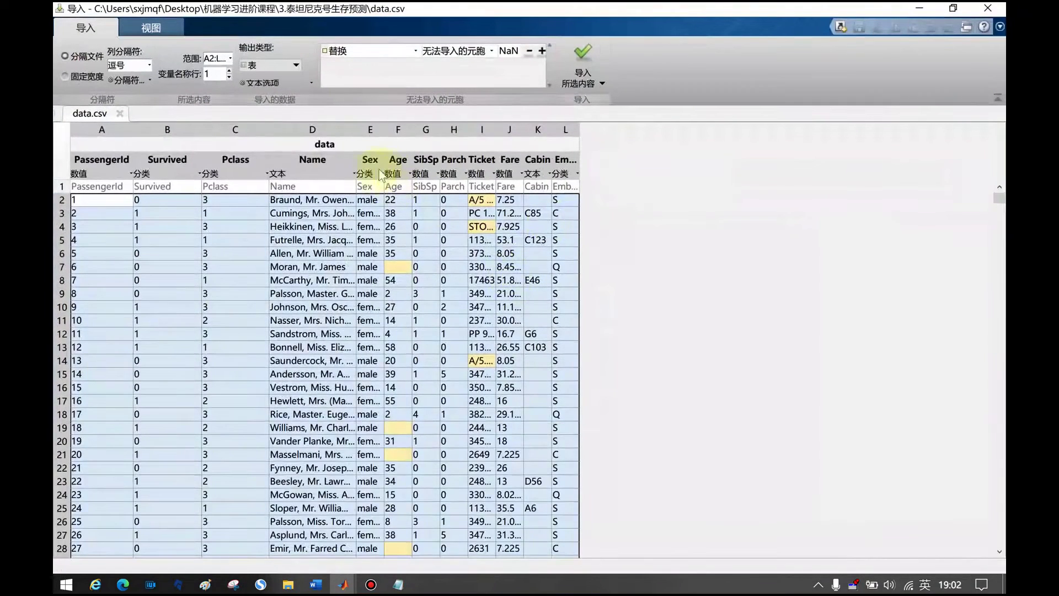
double_click(385, 128)
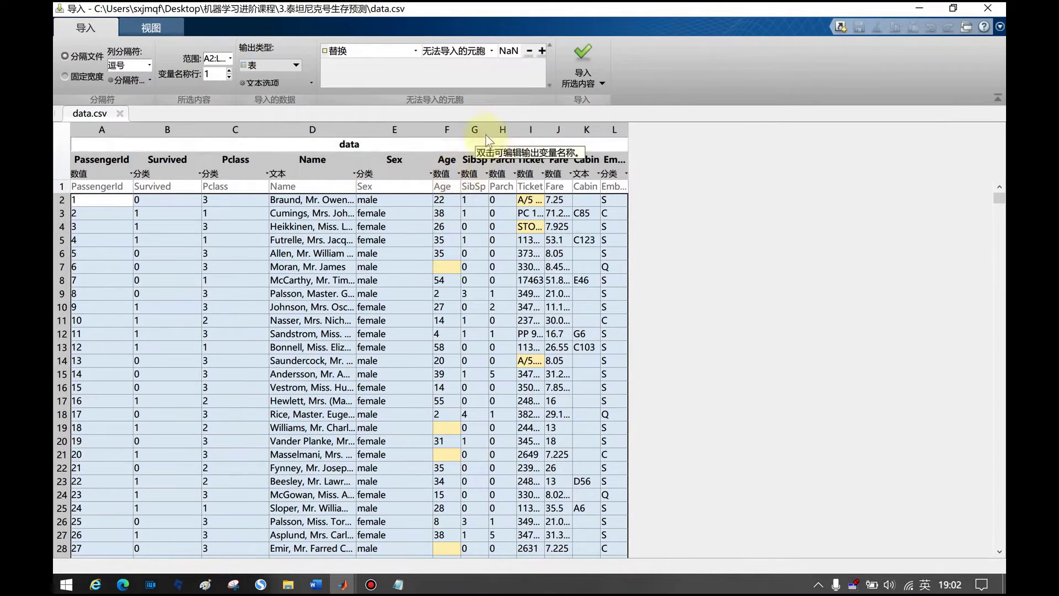
drag(488, 129, 519, 132)
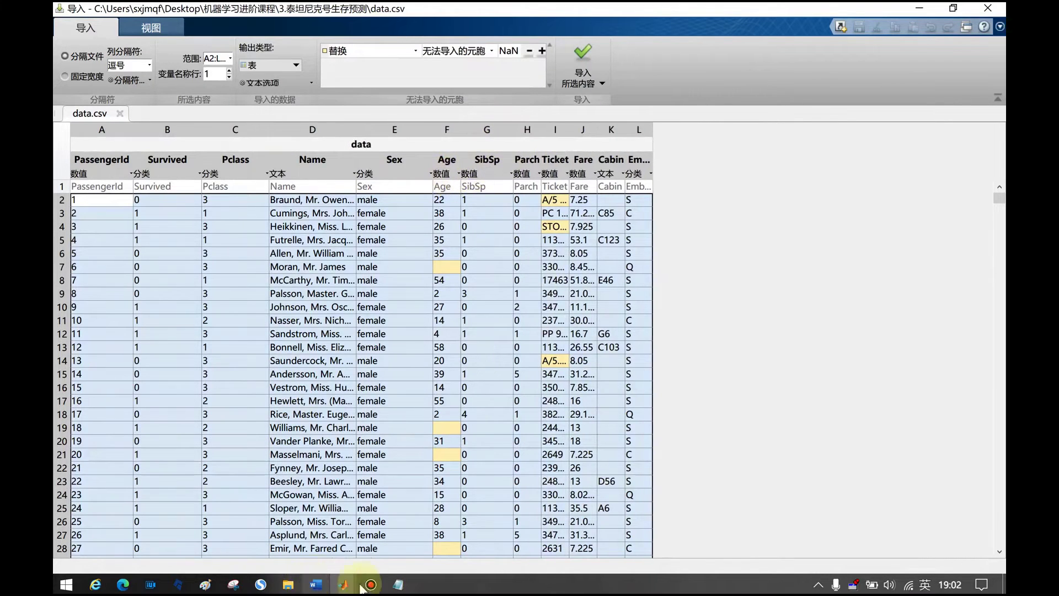
Read the SibSp and Age descriptions in the Word lecture notes, enlarging the document to full screen, and return to the import window
click(316, 584)
click(421, 429)
scroll(427, 436, down, 1)
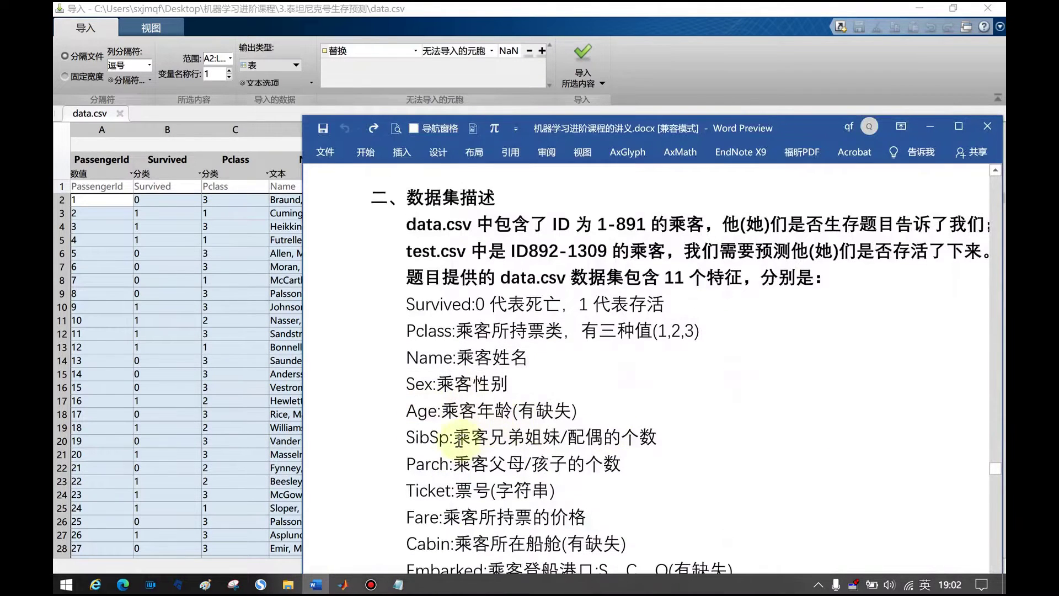
drag(588, 441, 395, 435)
click(404, 437)
drag(655, 125, 533, 370)
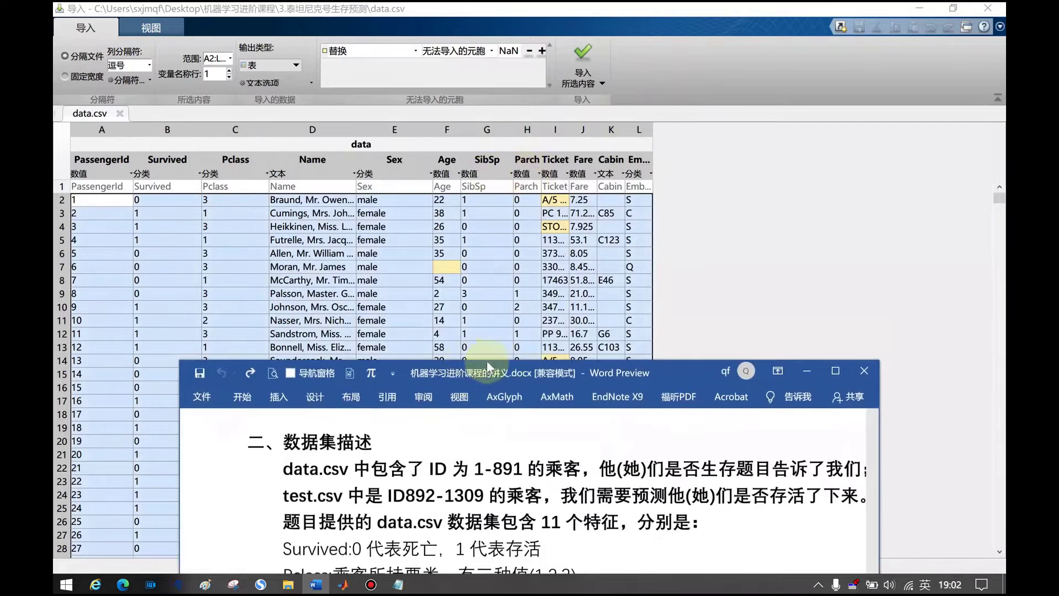
double_click(486, 372)
click(244, 295)
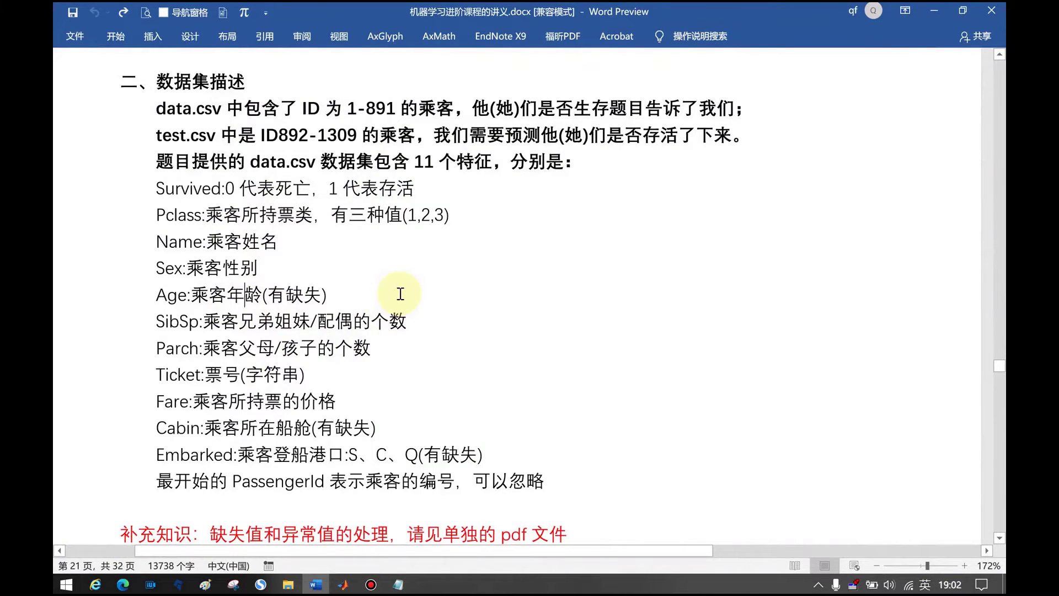
click(934, 10)
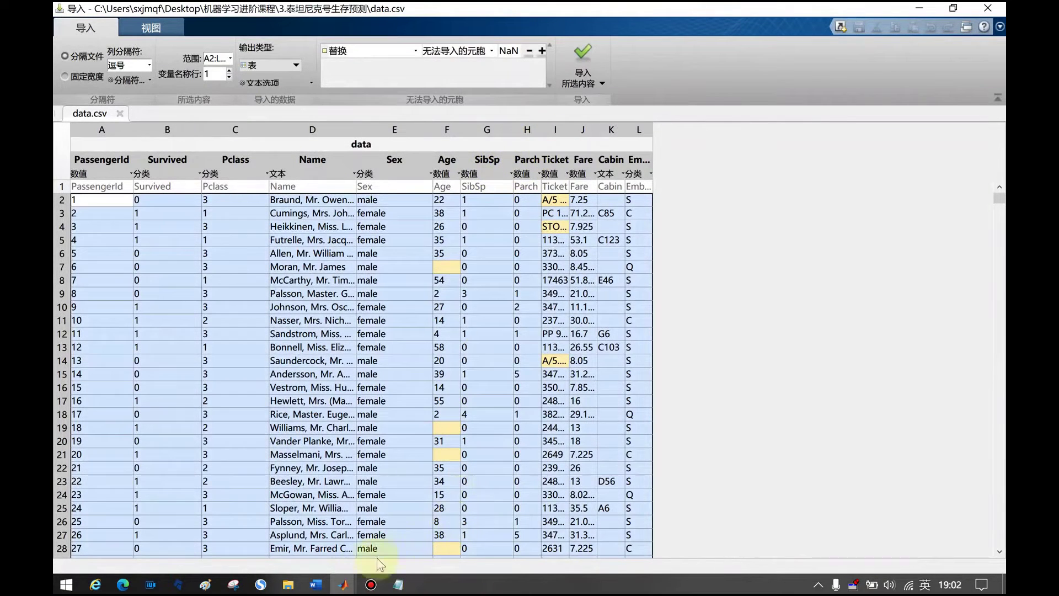
Check the Parch description in the Word lecture notes and widen the Ticket column in the data.csv import window
click(315, 584)
drag(203, 348, 366, 347)
click(267, 347)
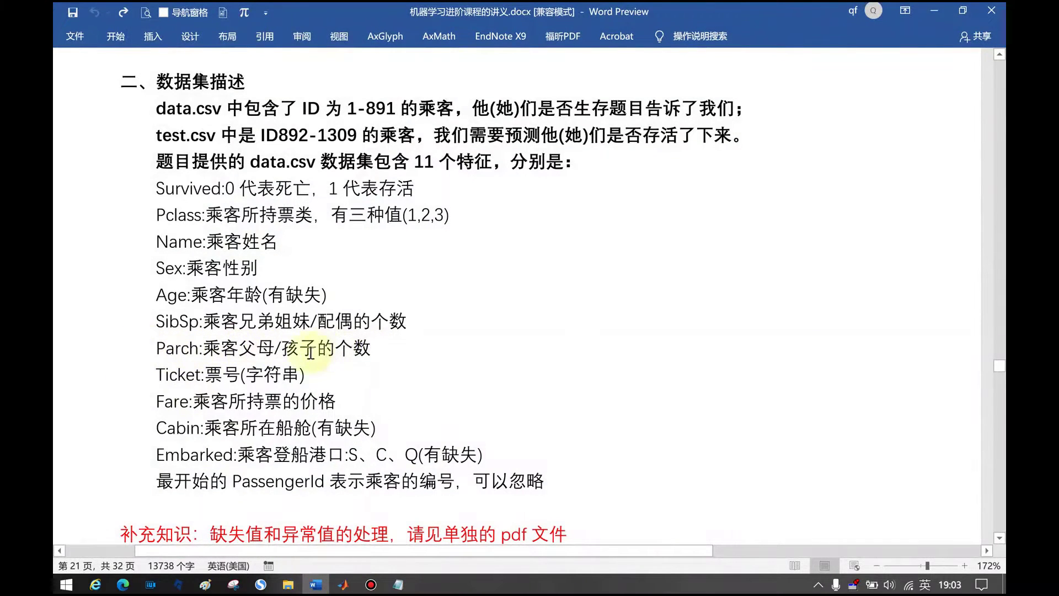
click(934, 10)
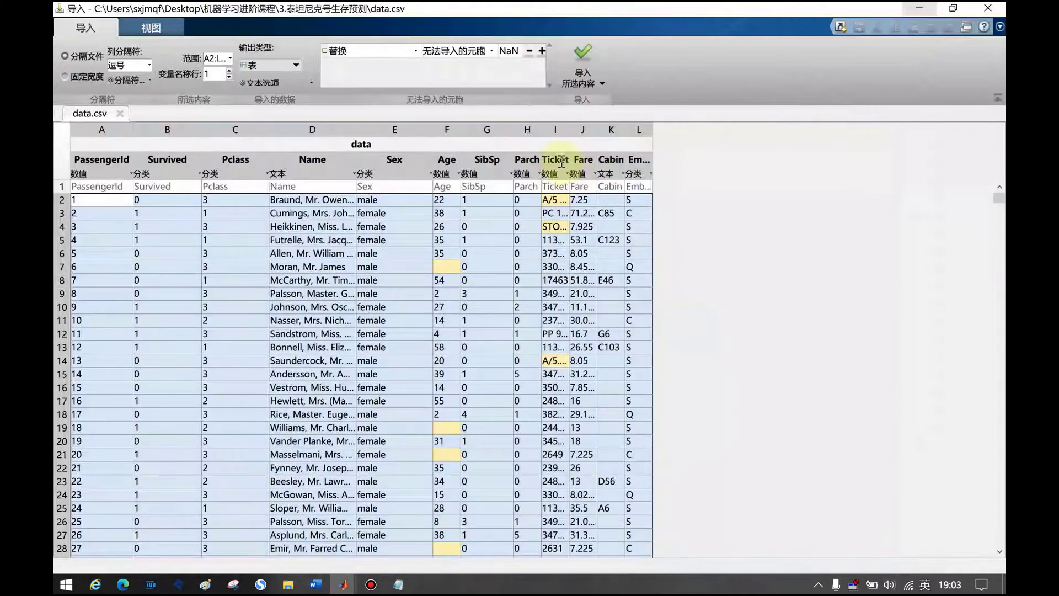
drag(575, 127, 615, 127)
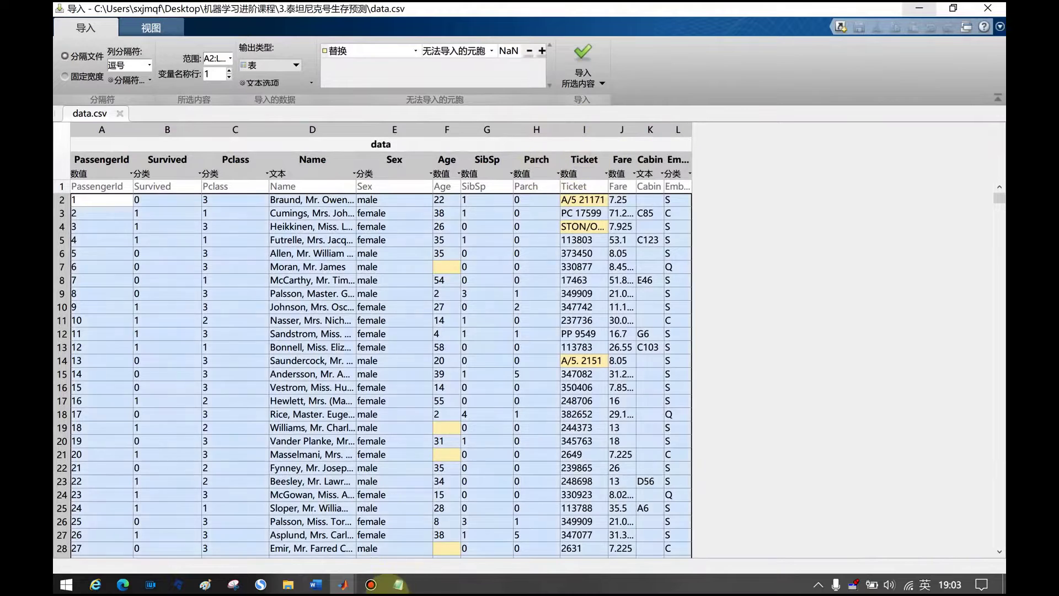
Reselect the whole data range starting at cell A2 and set the Ticket column's data type to 文本
click(605, 128)
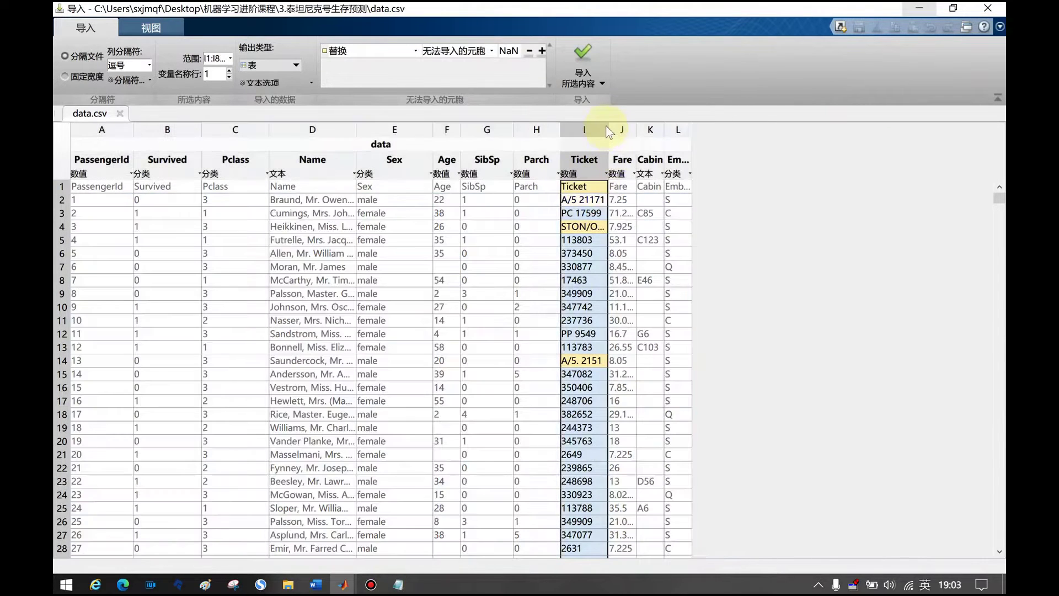
click(577, 240)
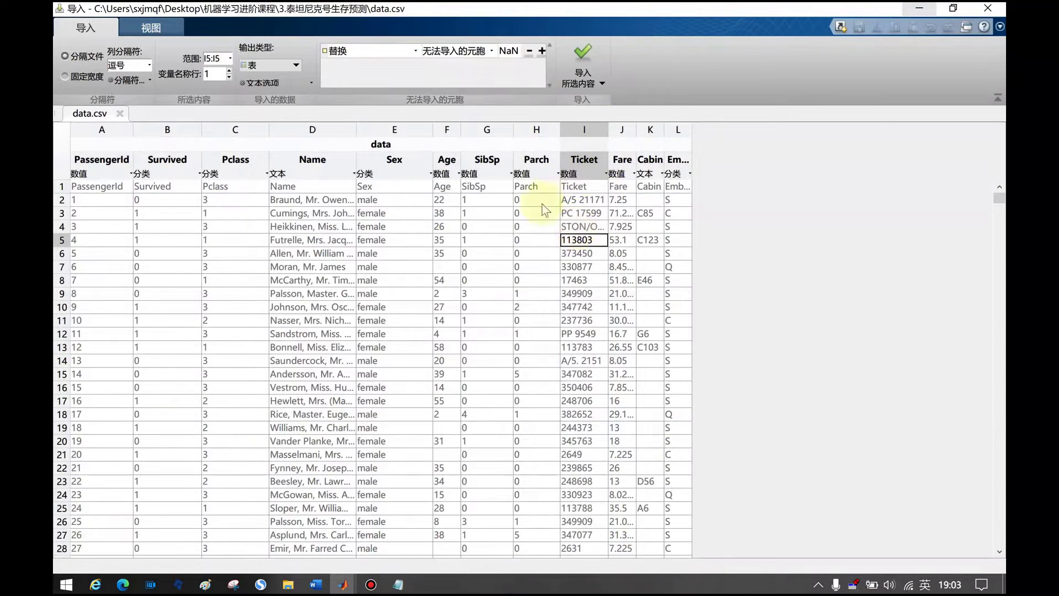
click(89, 205)
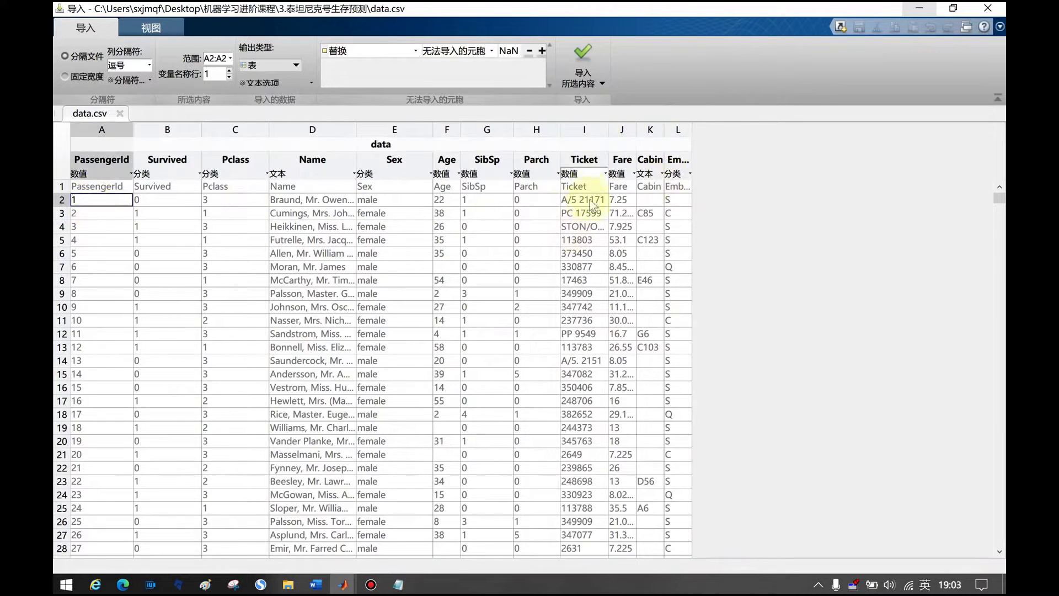
click(584, 200)
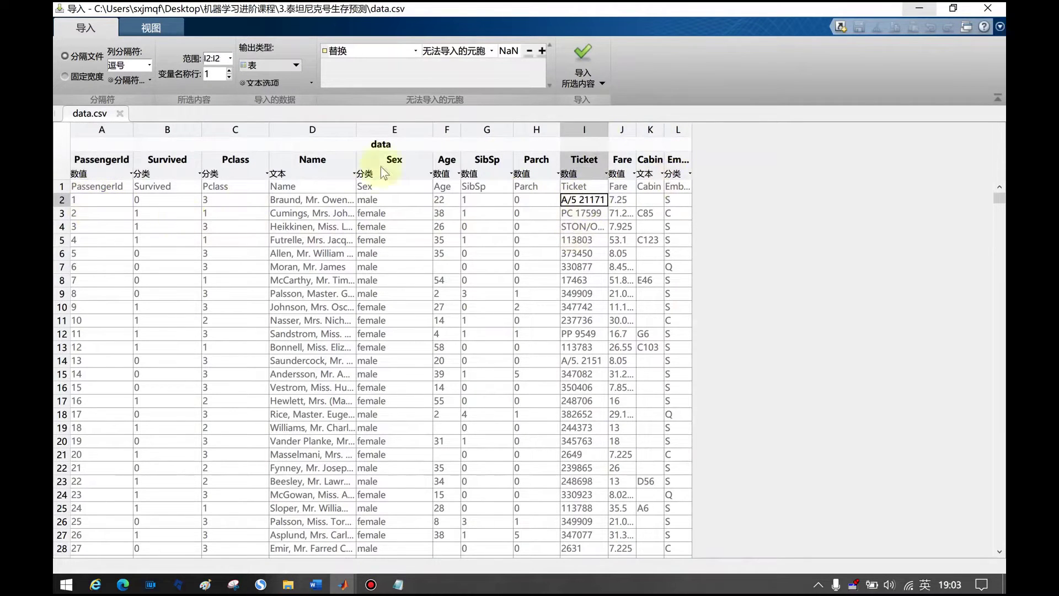
click(100, 200)
mouse_move(86, 205)
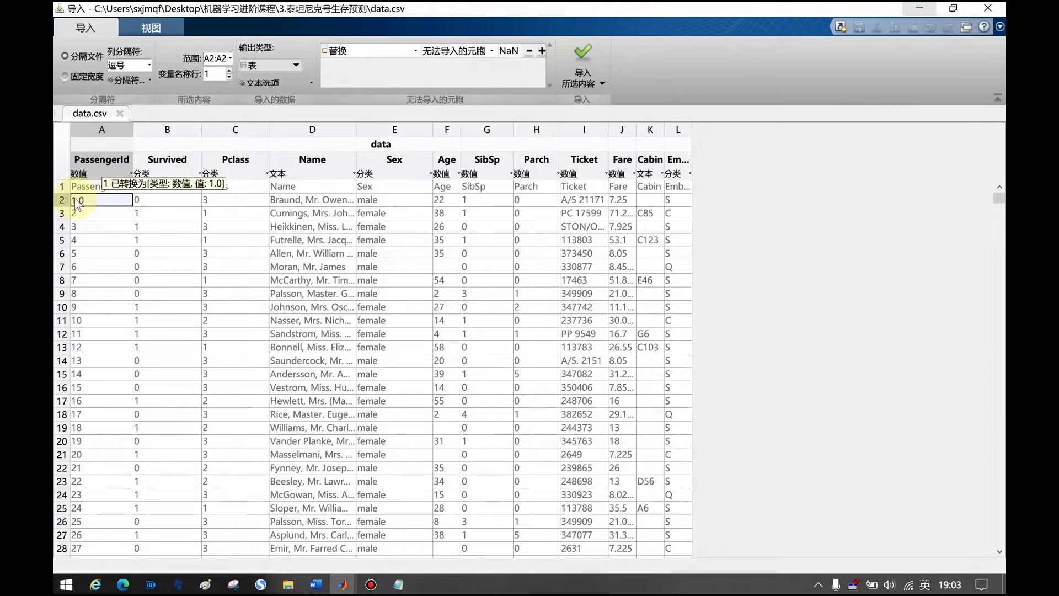
key(ctrl+a)
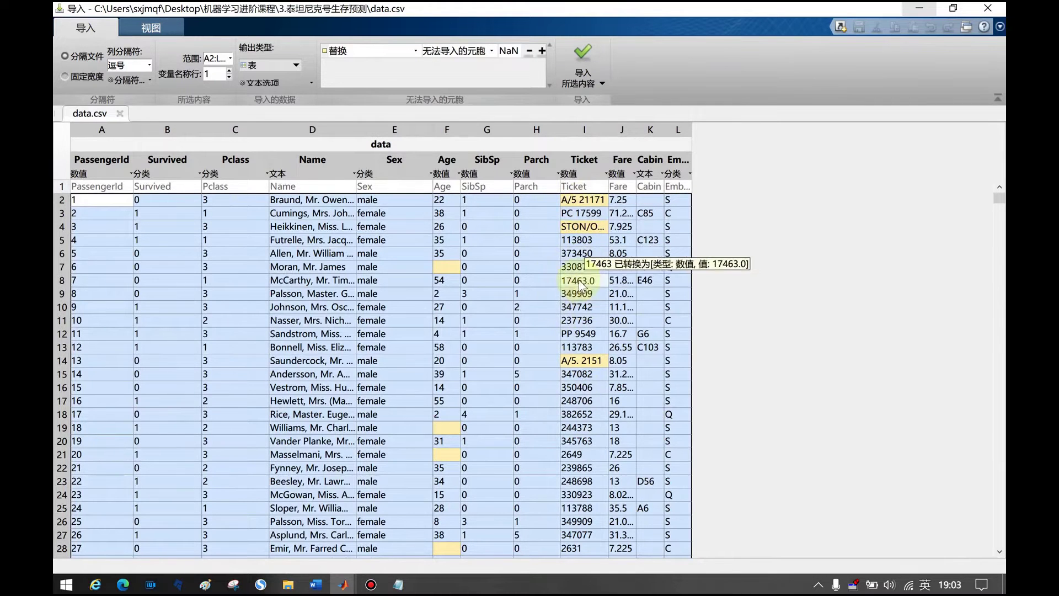
click(588, 173)
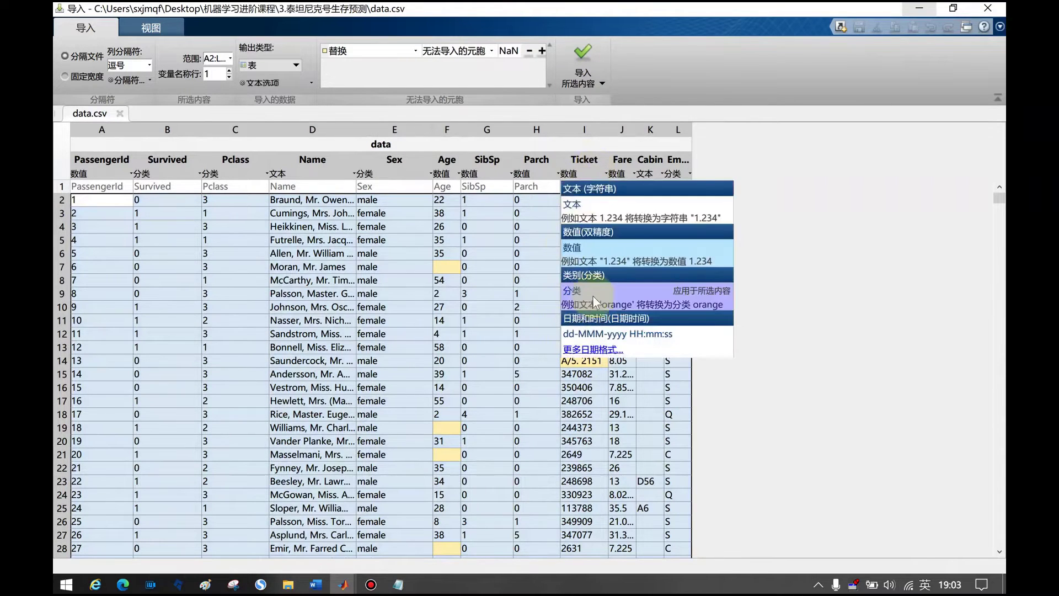
click(573, 205)
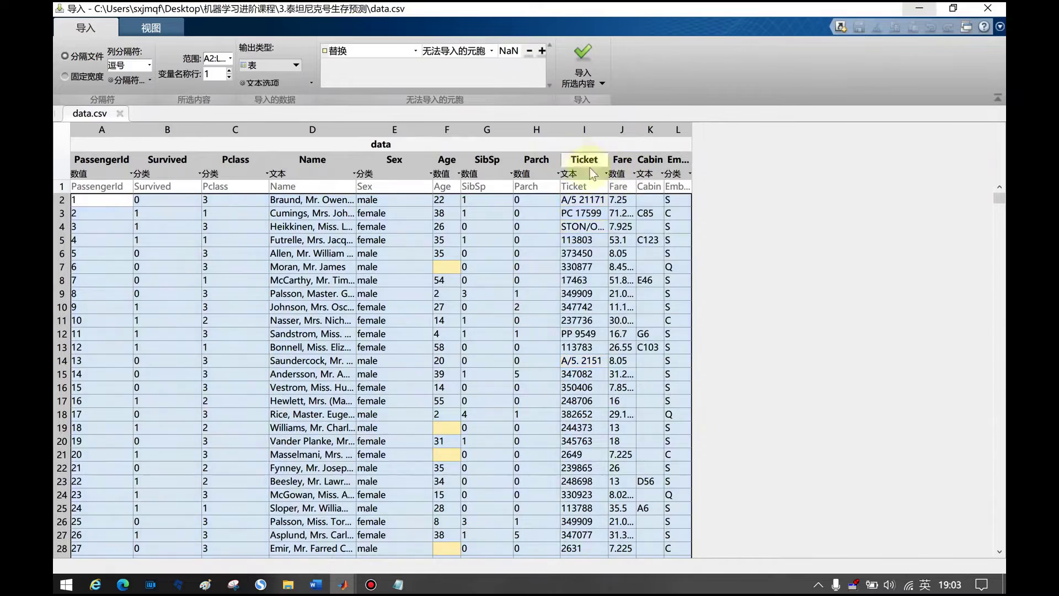
Check the reference picture of column data types through to Embarked in Titanic.mlx and return to the data.csv import window
double_click(443, 8)
scroll(595, 300, up, 5)
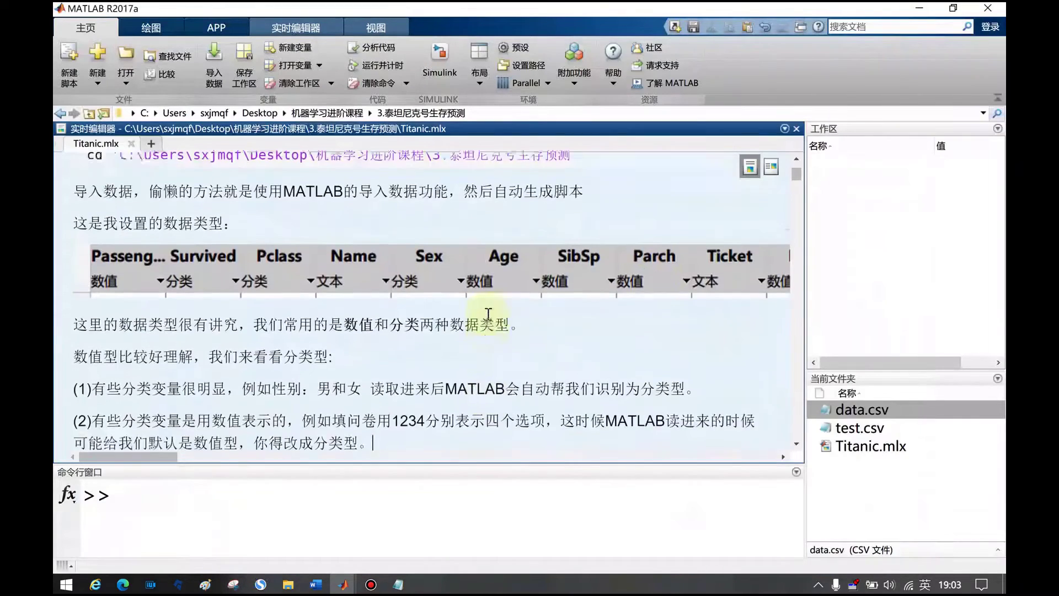
drag(165, 457, 232, 458)
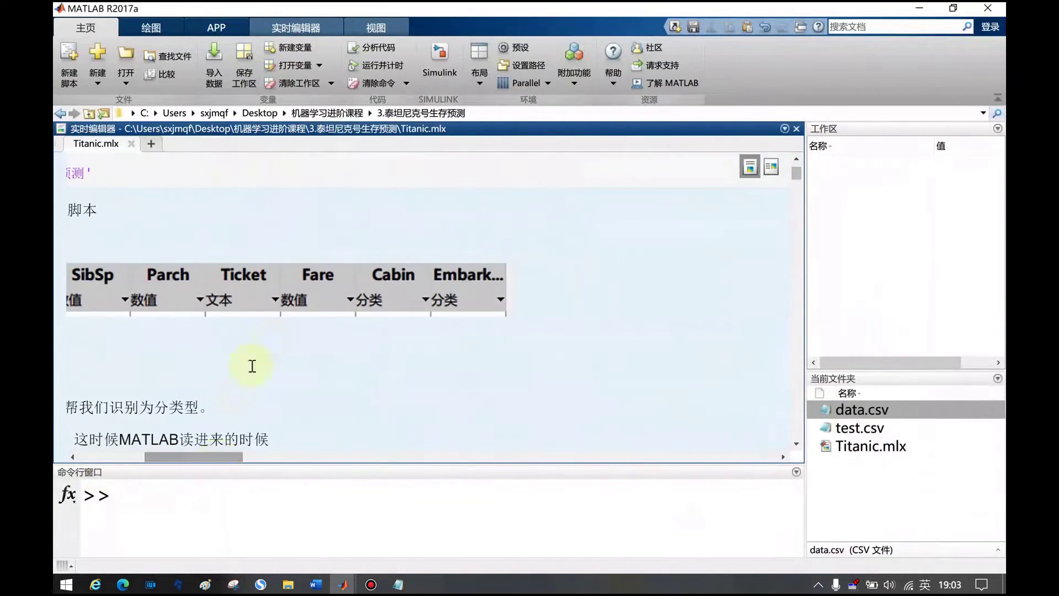
mouse_move(343, 584)
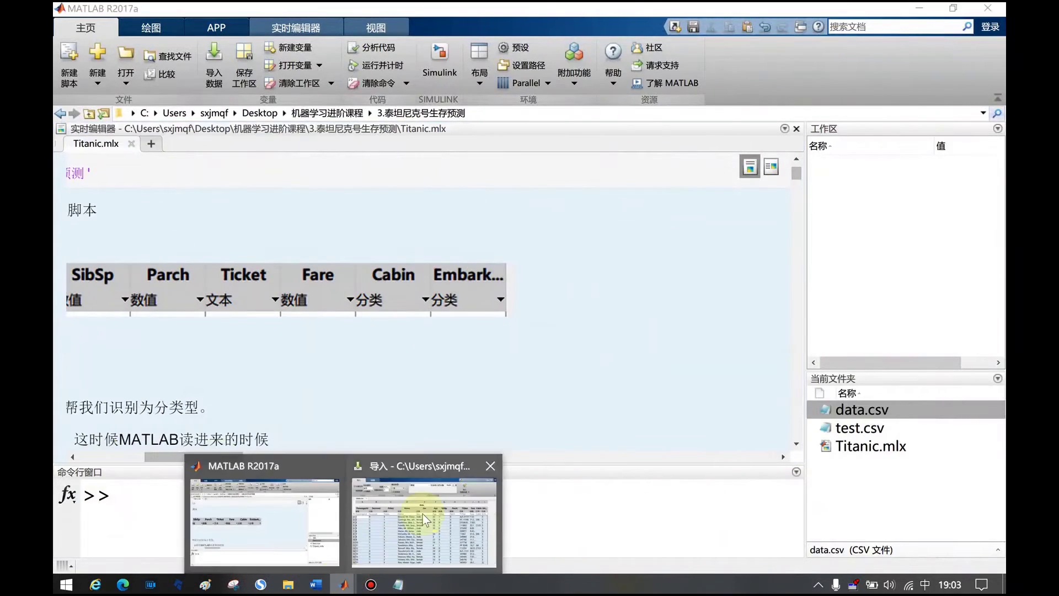
click(425, 516)
Widen the Cabin and Embarked columns and reselect the whole data range starting at cell A2
double_click(661, 329)
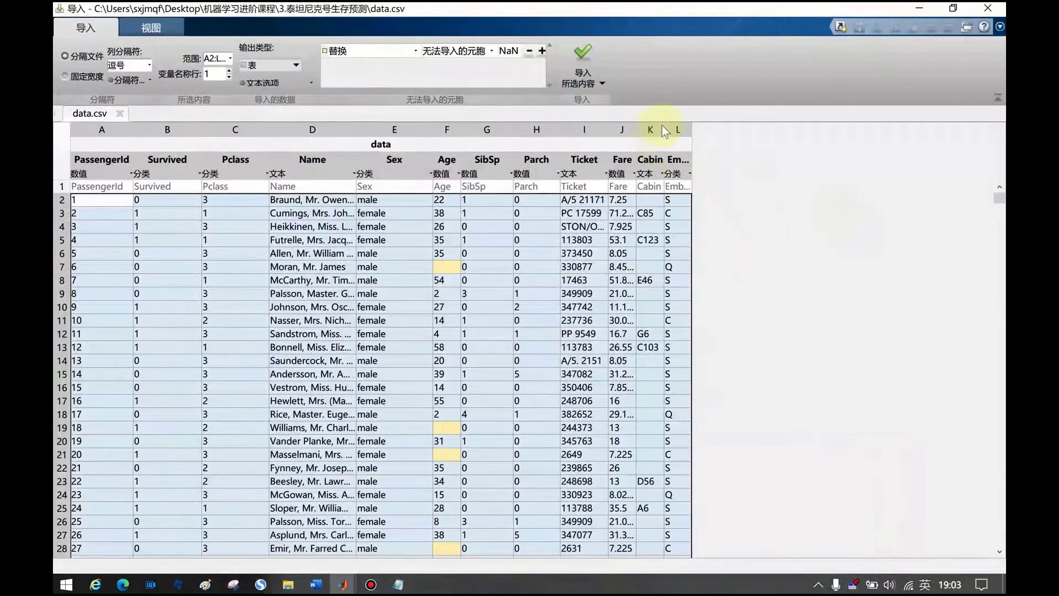
drag(664, 125, 762, 126)
click(627, 257)
click(99, 202)
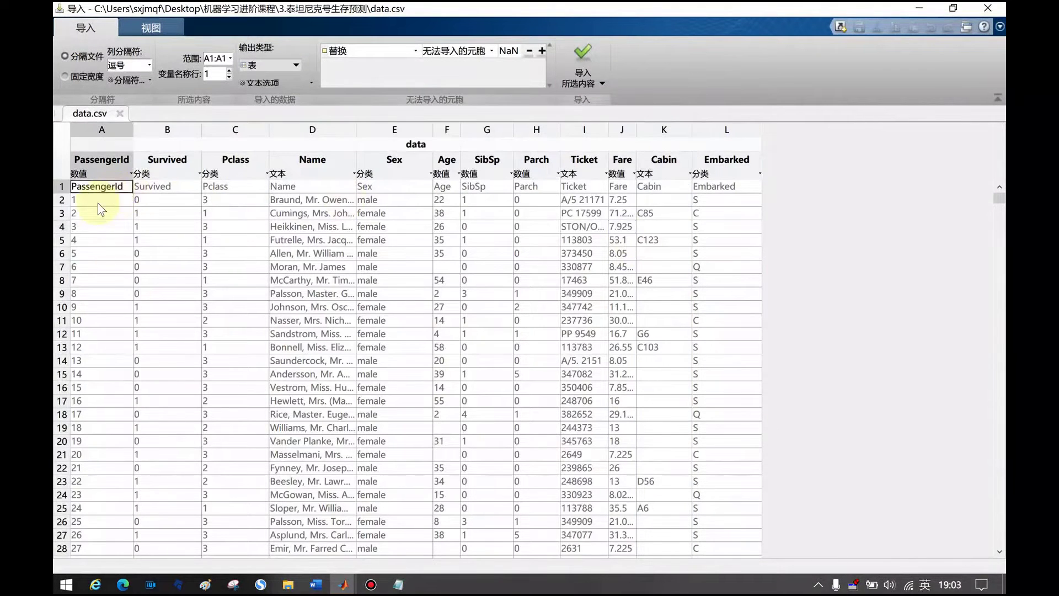
key(ctrl+shift+Right)
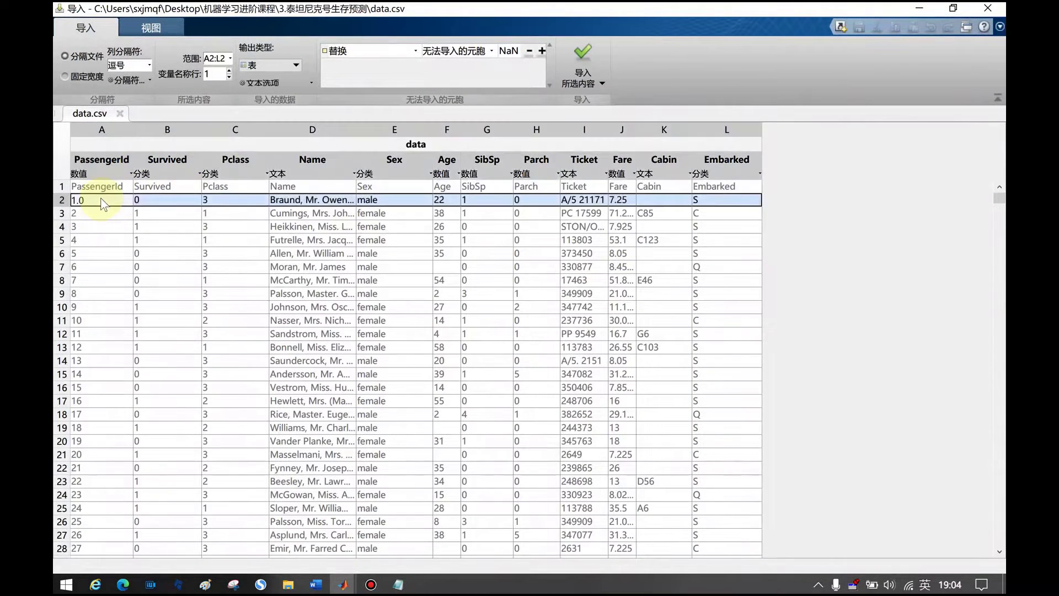
key(ctrl+shift+Down)
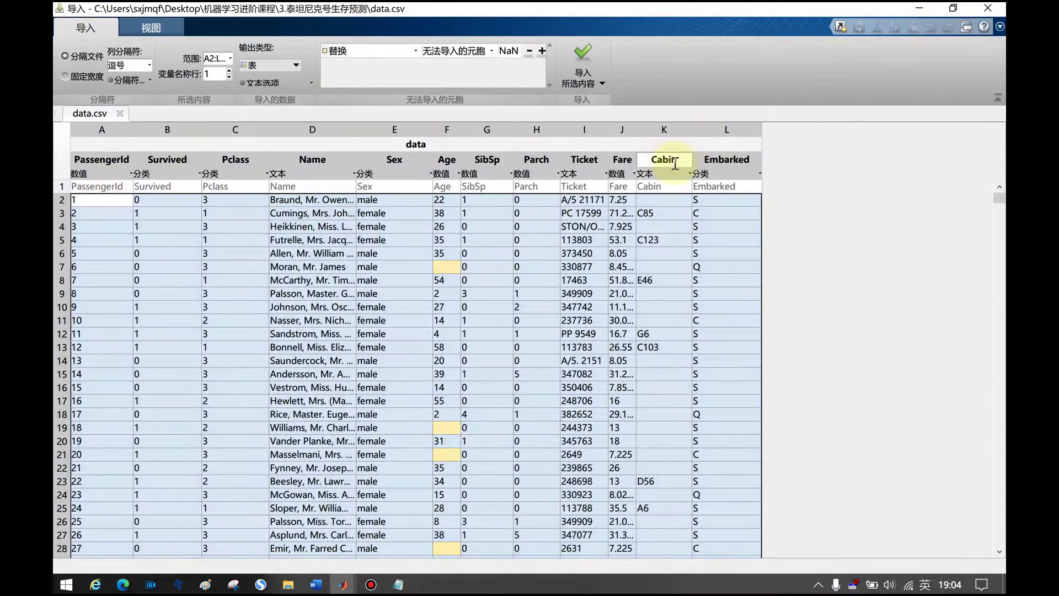
Read the Cabin description in the Word lecture notes and return to the data.csv import window
key(alt+Tab)
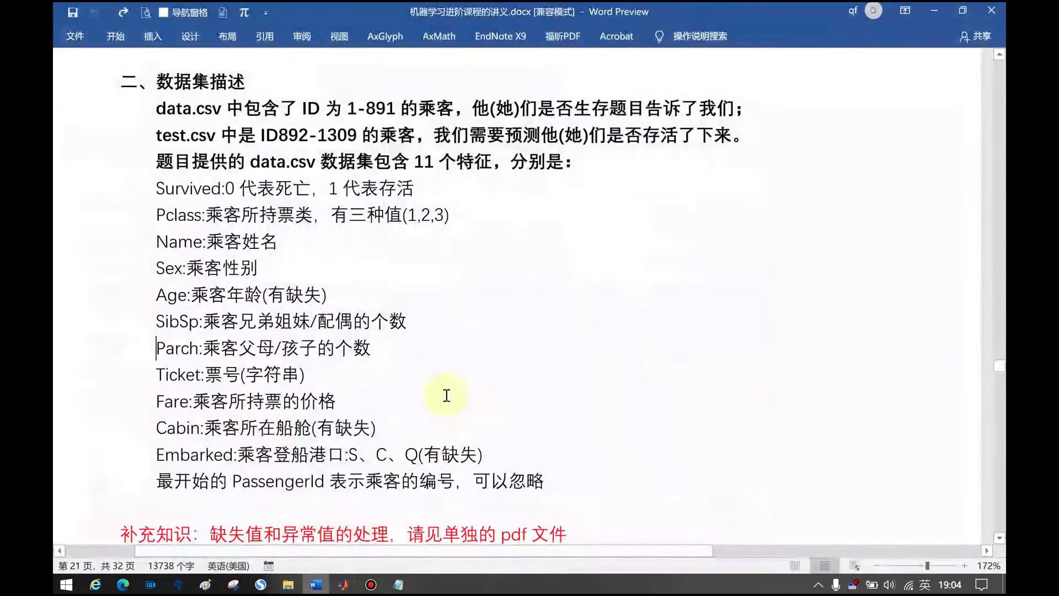
drag(258, 428, 311, 429)
click(248, 428)
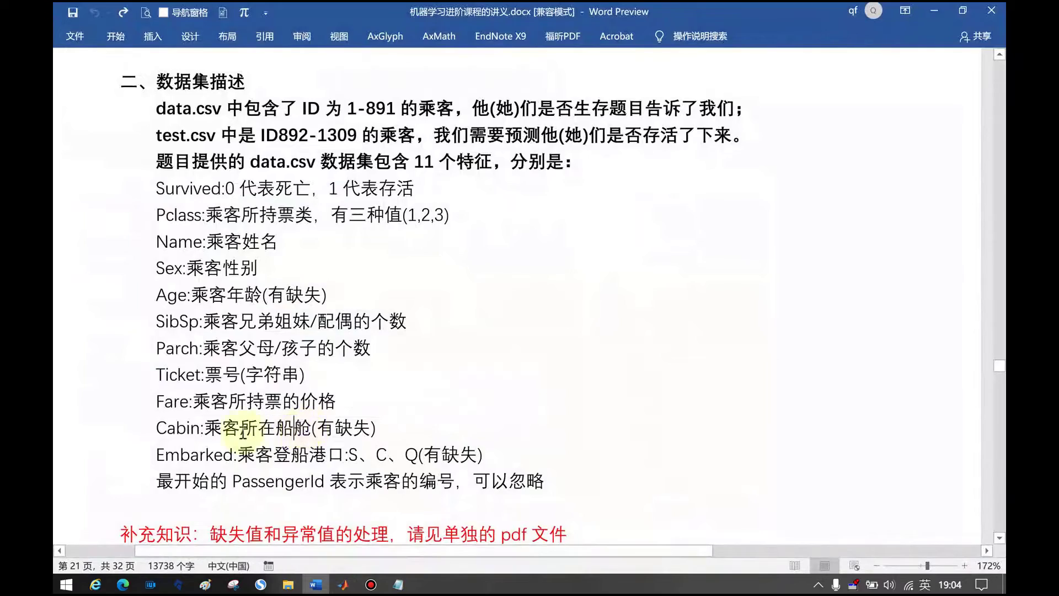
key(alt+Tab)
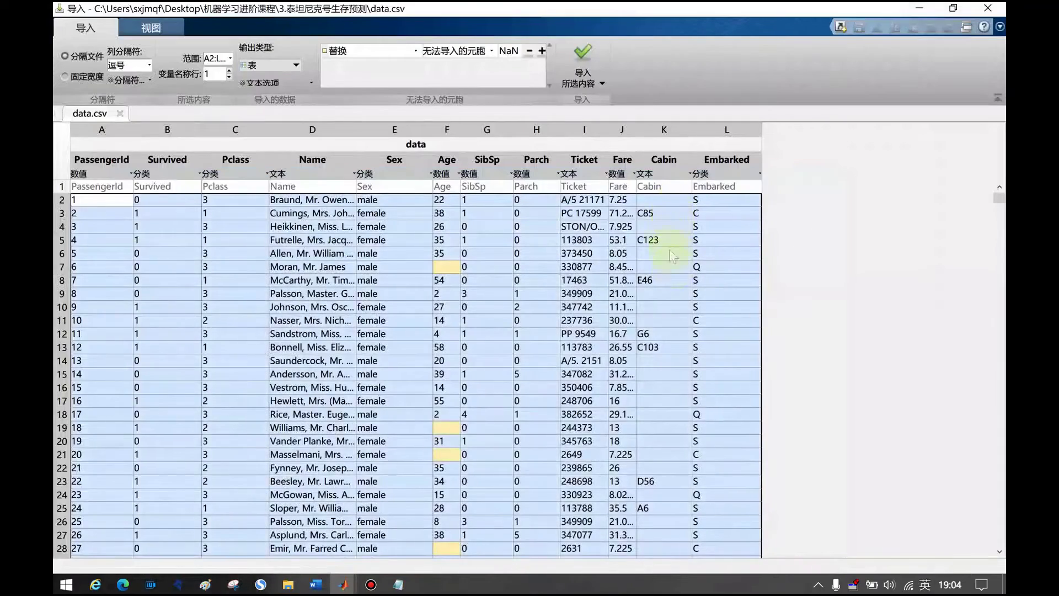
Set the Cabin column's data type to 分类
scroll(1003, 292, down, 1)
mouse_move(999, 203)
mouse_down()
mouse_move(999, 313)
mouse_move(999, 197)
mouse_up()
click(673, 174)
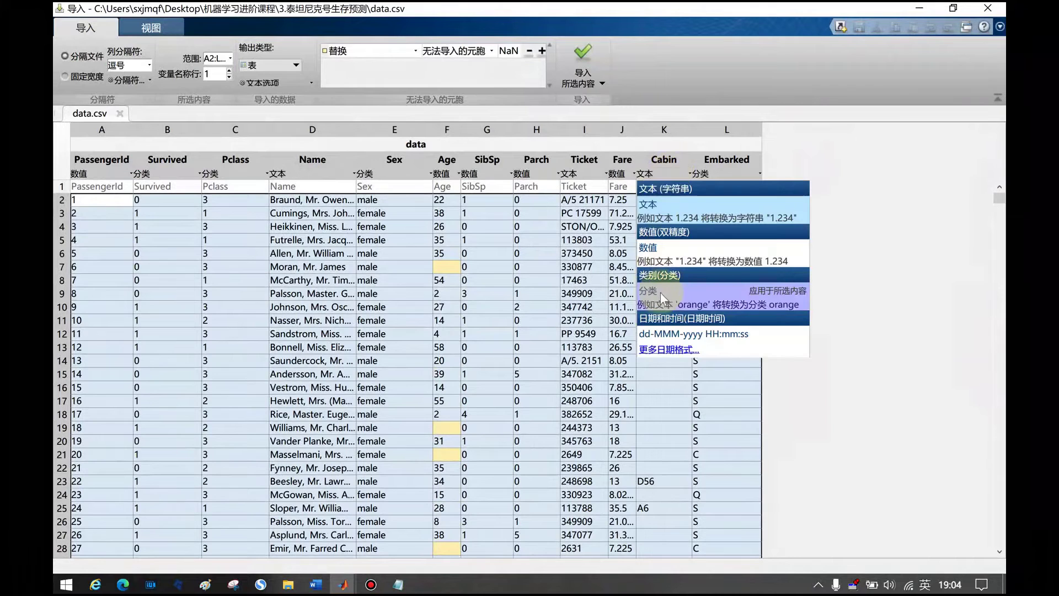
click(668, 293)
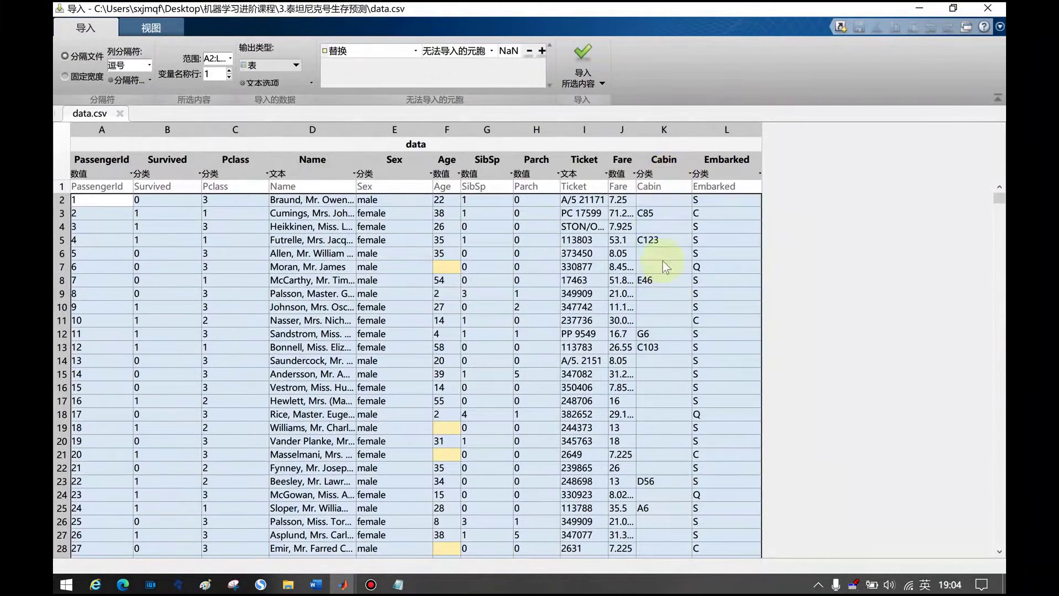
click(670, 173)
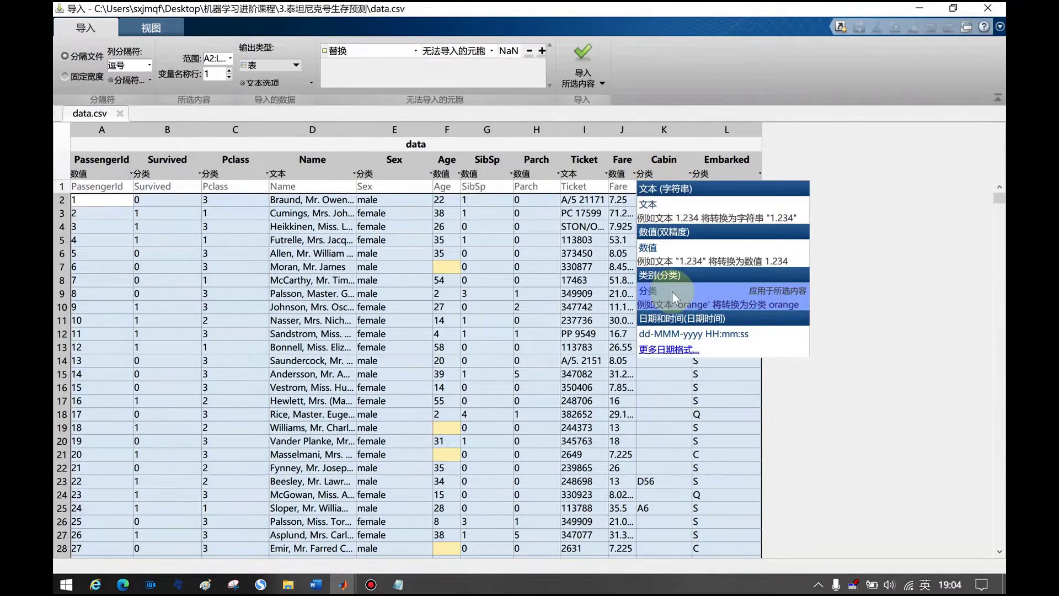
click(672, 291)
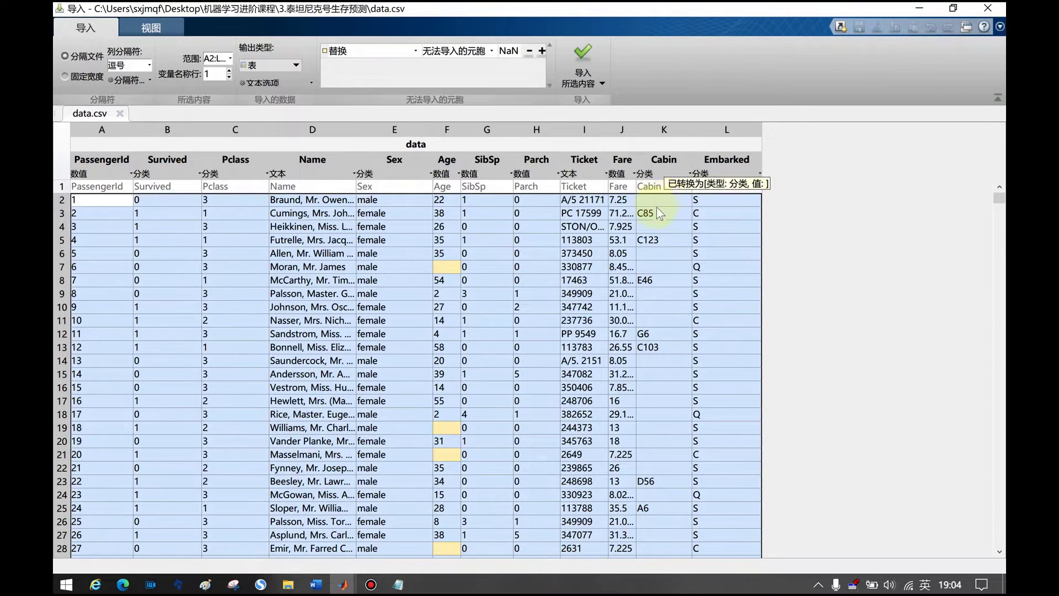
click(665, 173)
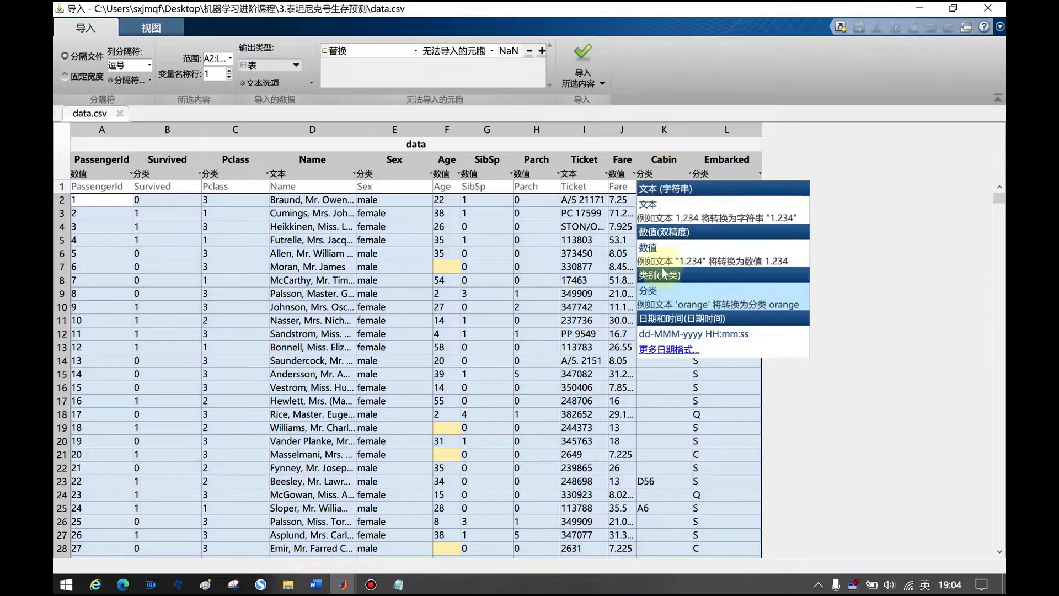
click(651, 291)
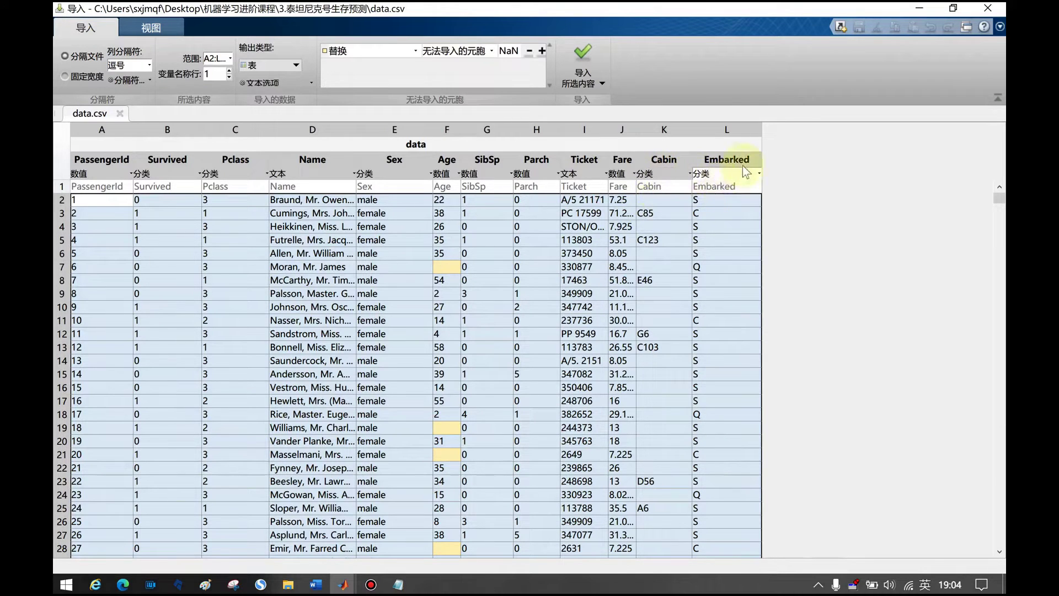
Read the Embarked description with its S, C and Q ports in the Word lecture notes, and minimize the document
click(311, 584)
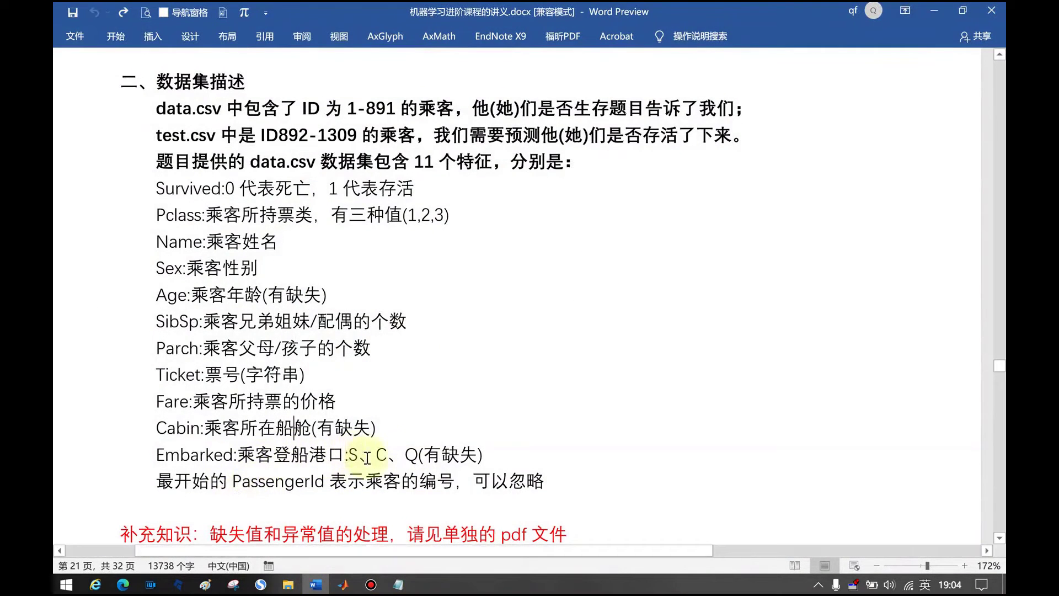
drag(345, 456, 418, 458)
click(935, 10)
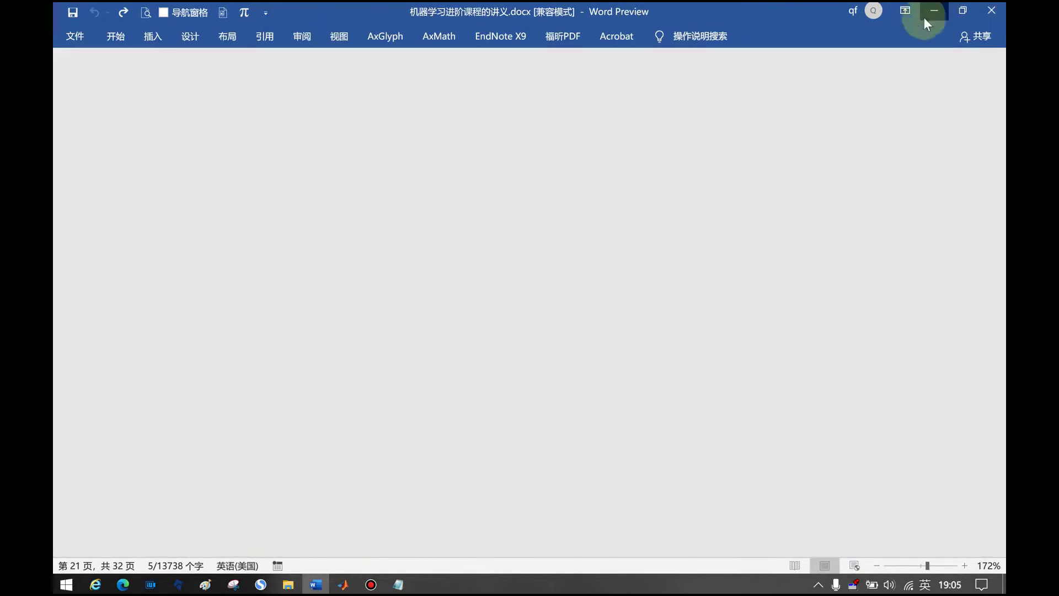